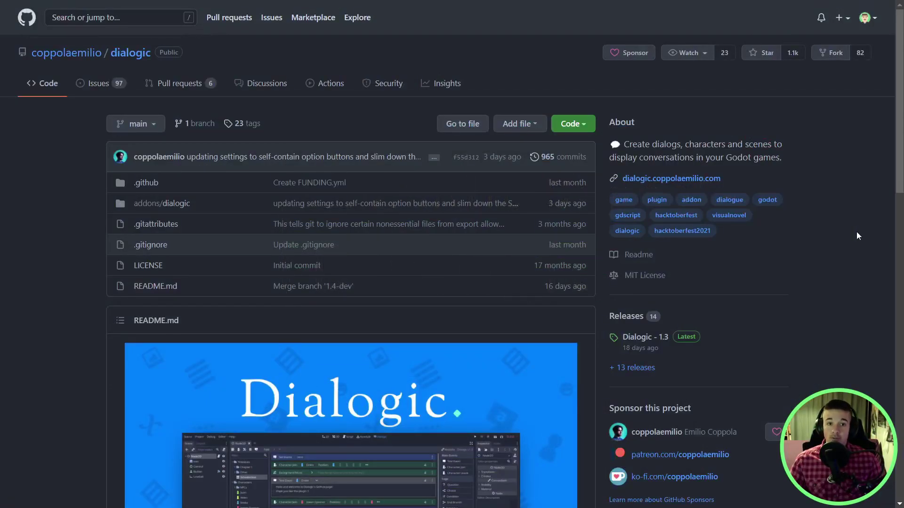
Scroll through the Dialogic README and event docs, down to the v1.3 release notes
{"action": "scroll", "coordinate": [857, 232], "scroll_direction": "down", "scroll_amount": 6}
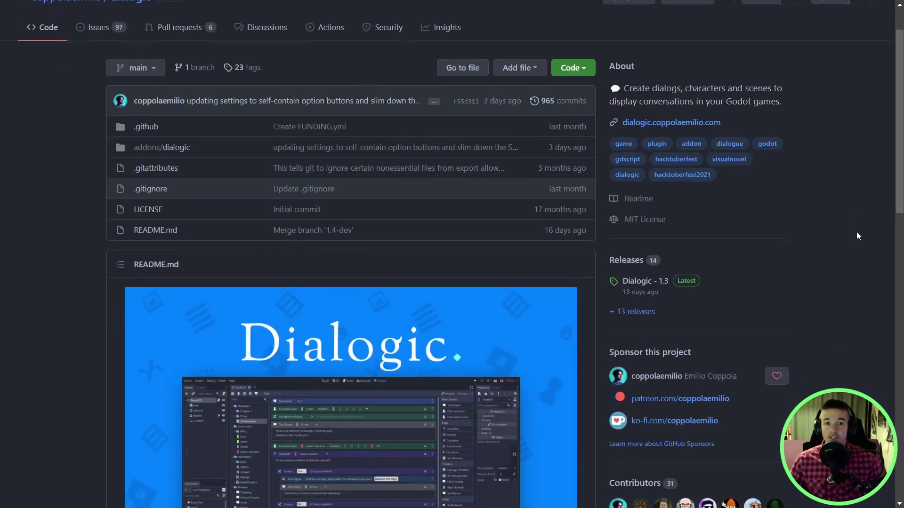
{"action": "scroll", "coordinate": [857, 235], "scroll_direction": "down", "scroll_amount": 6}
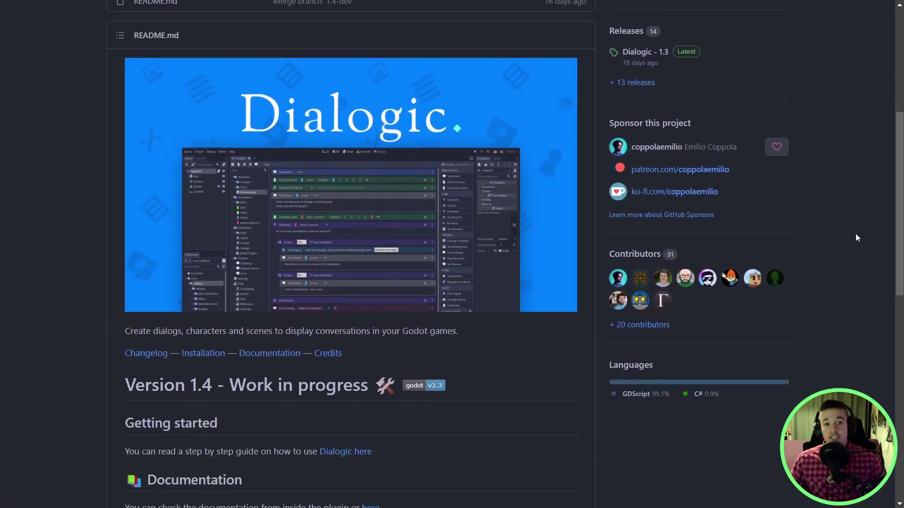
{"action": "scroll", "coordinate": [852, 240], "scroll_direction": "down", "scroll_amount": 6}
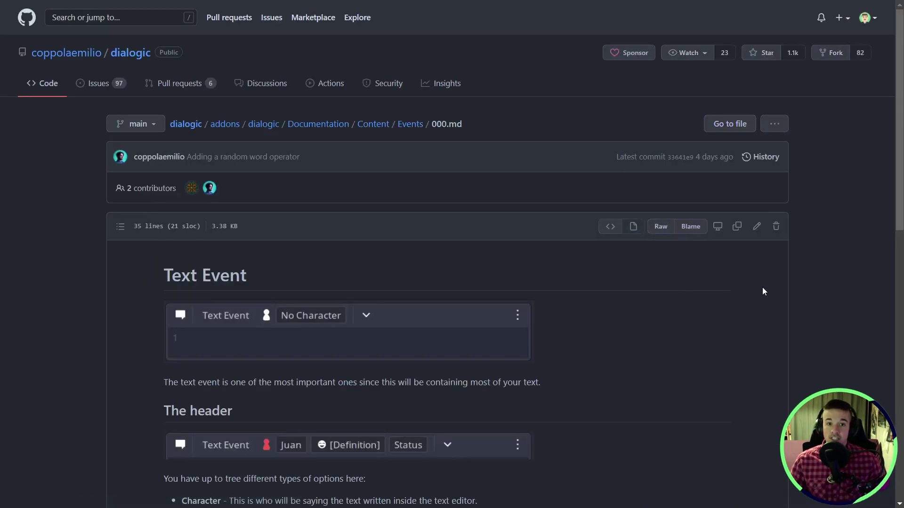
{"action": "scroll", "coordinate": [763, 290], "scroll_direction": "down", "scroll_amount": 4}
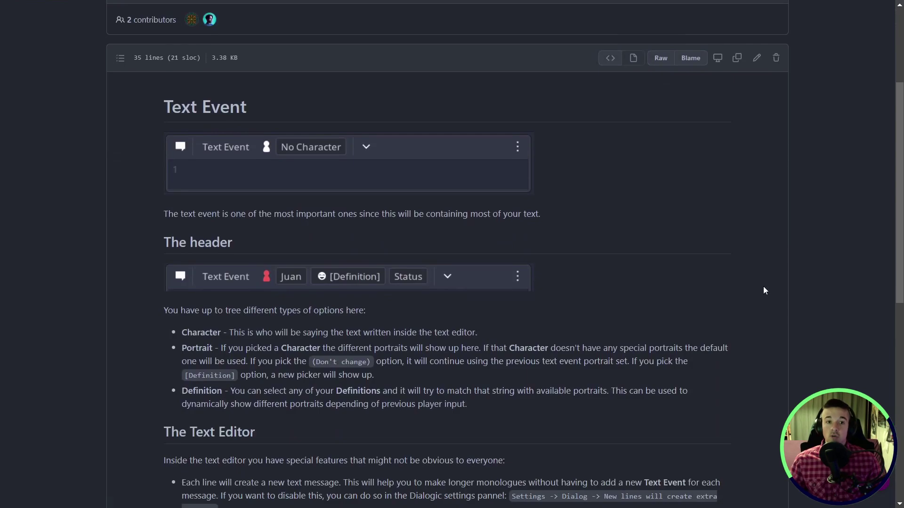
{"action": "scroll", "coordinate": [745, 263], "scroll_direction": "down", "scroll_amount": 8}
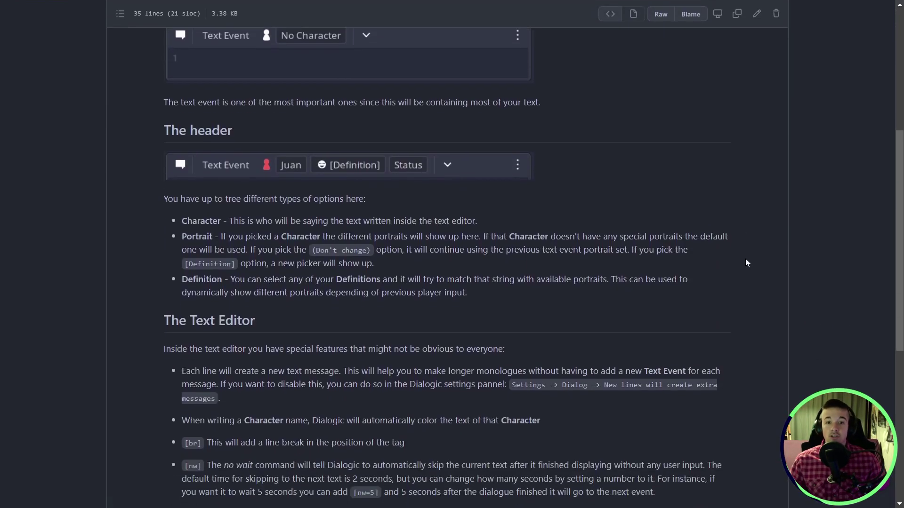
{"action": "scroll", "coordinate": [786, 249], "scroll_direction": "down", "scroll_amount": 2}
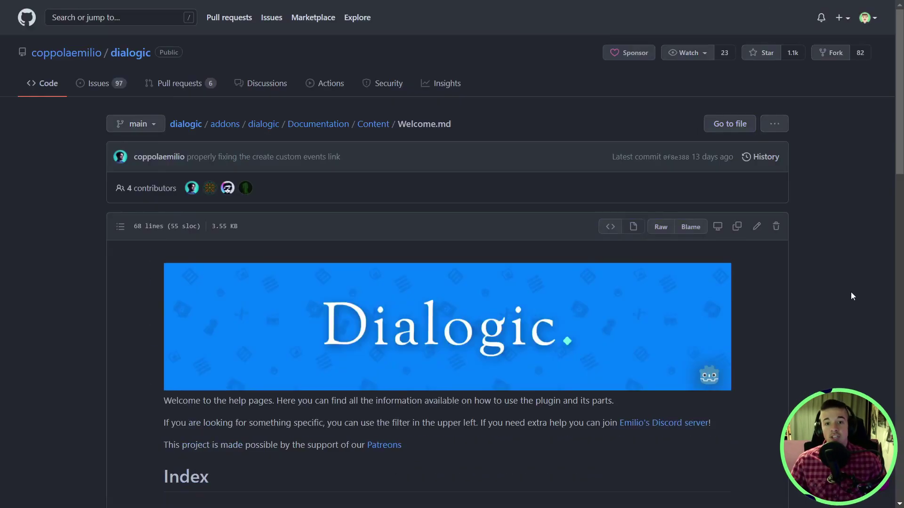
{"action": "scroll", "coordinate": [852, 296], "scroll_direction": "down", "scroll_amount": 4}
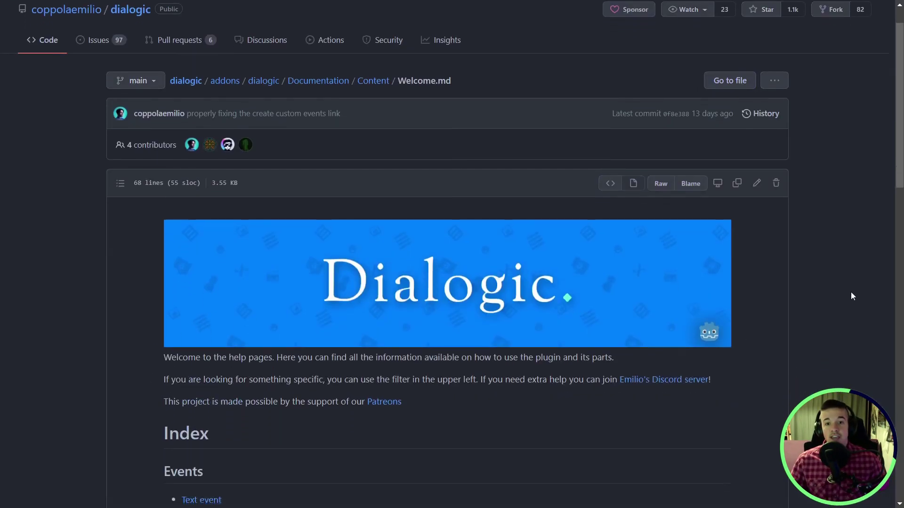
{"action": "scroll", "coordinate": [851, 296], "scroll_direction": "down", "scroll_amount": 6}
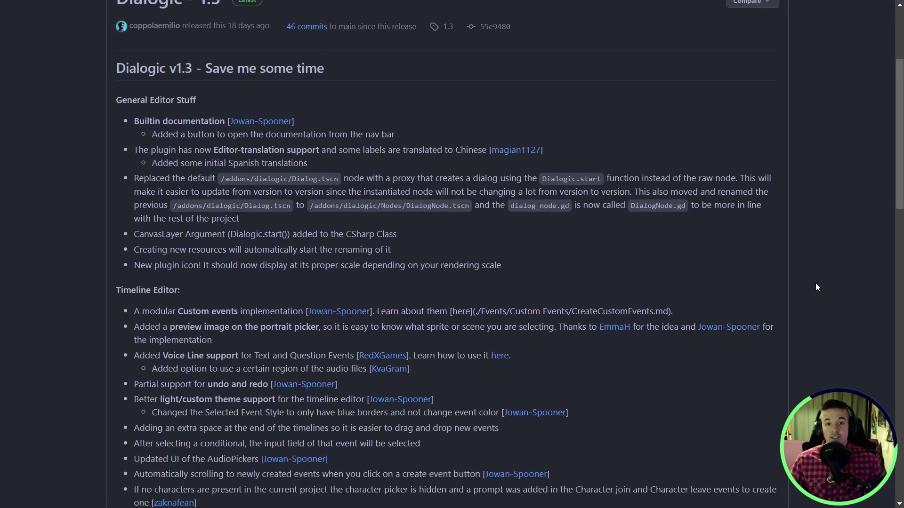
{"action": "scroll", "coordinate": [815, 283], "scroll_direction": "down", "scroll_amount": 2}
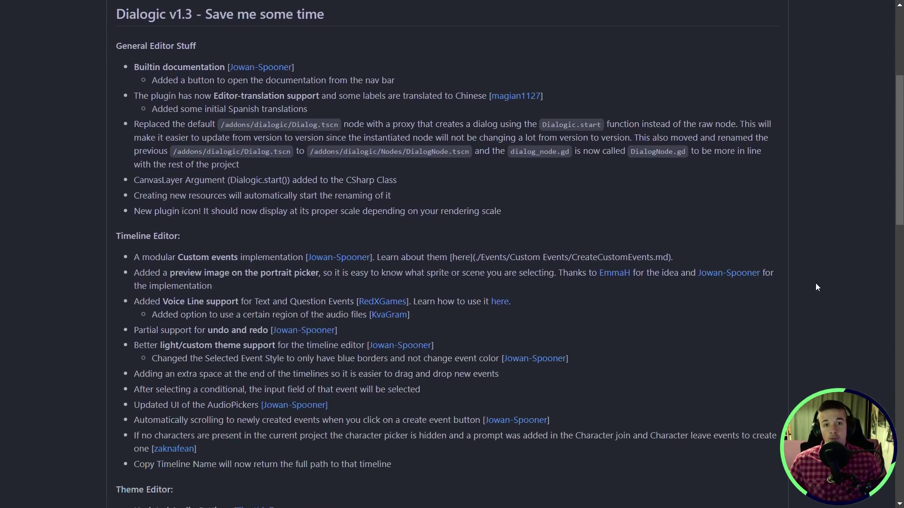
{"action": "scroll", "coordinate": [816, 284], "scroll_direction": "down", "scroll_amount": 5}
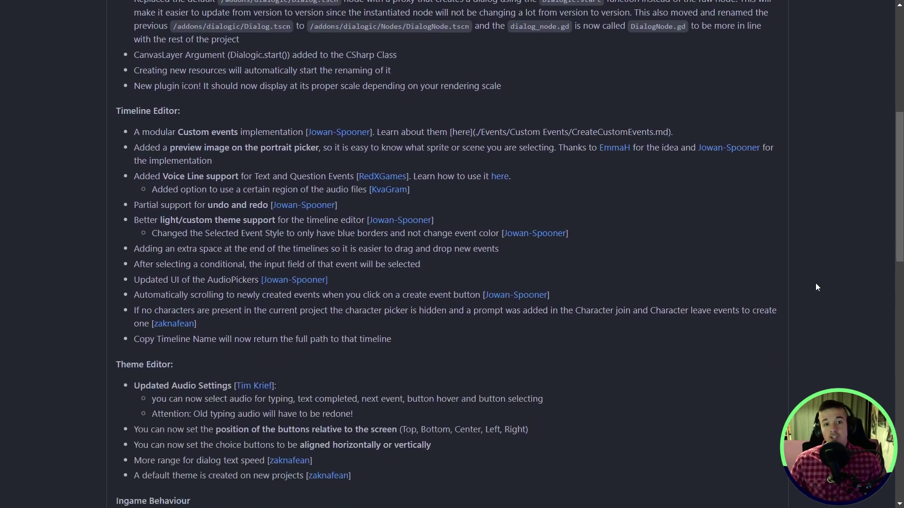
{"action": "scroll", "coordinate": [816, 284], "scroll_direction": "down", "scroll_amount": 5}
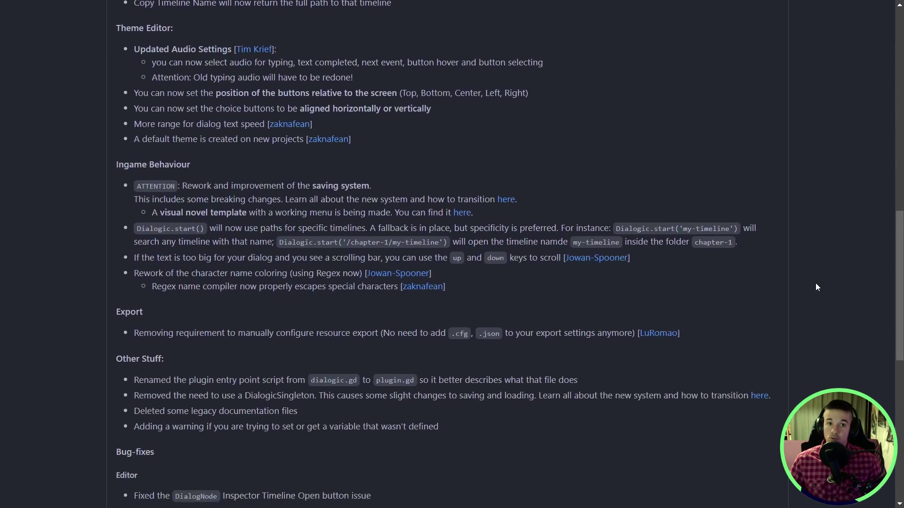
{"action": "scroll", "coordinate": [815, 284], "scroll_direction": "down", "scroll_amount": 4}
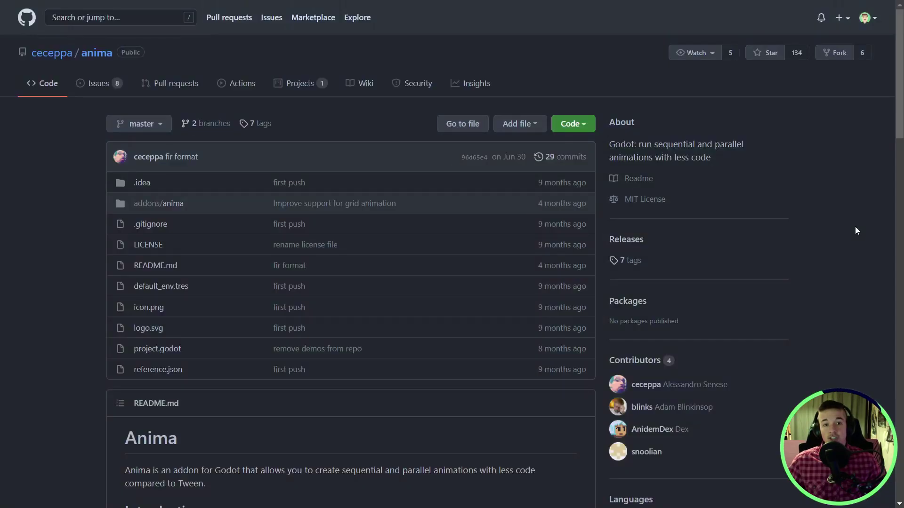
Scroll the ceceppa/anima README down to the Anima vs Godot Tween differences table
{"action": "scroll", "coordinate": [855, 228], "scroll_direction": "down", "scroll_amount": 3}
{"action": "scroll", "coordinate": [856, 228], "scroll_direction": "down", "scroll_amount": 3}
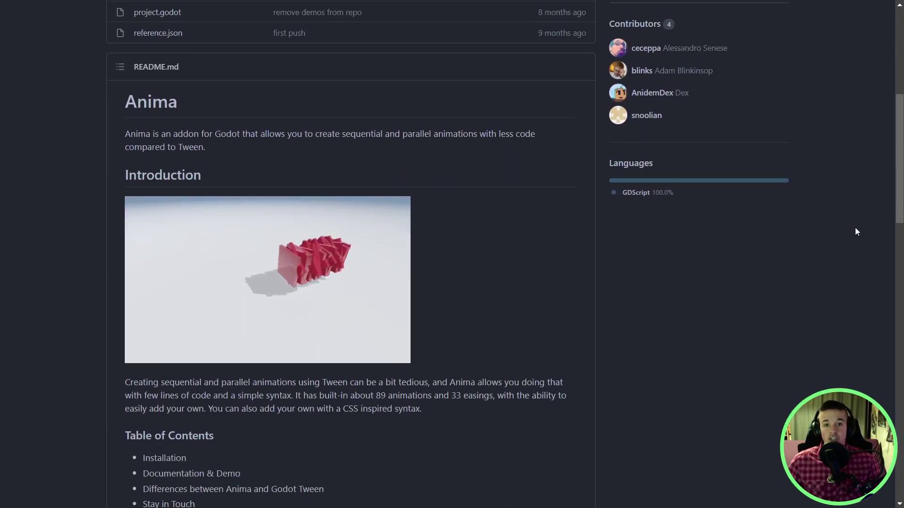
{"action": "scroll", "coordinate": [857, 232], "scroll_direction": "down", "scroll_amount": 5}
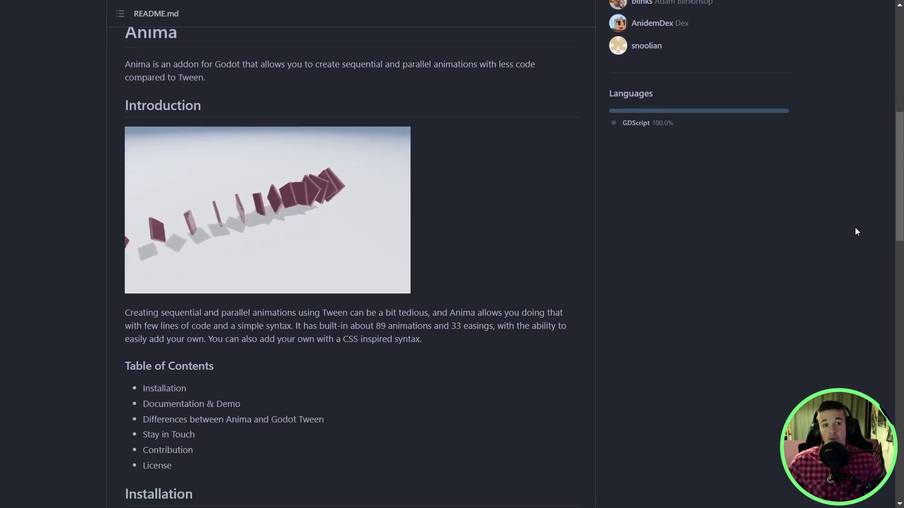
{"action": "scroll", "coordinate": [854, 230], "scroll_direction": "down", "scroll_amount": 3}
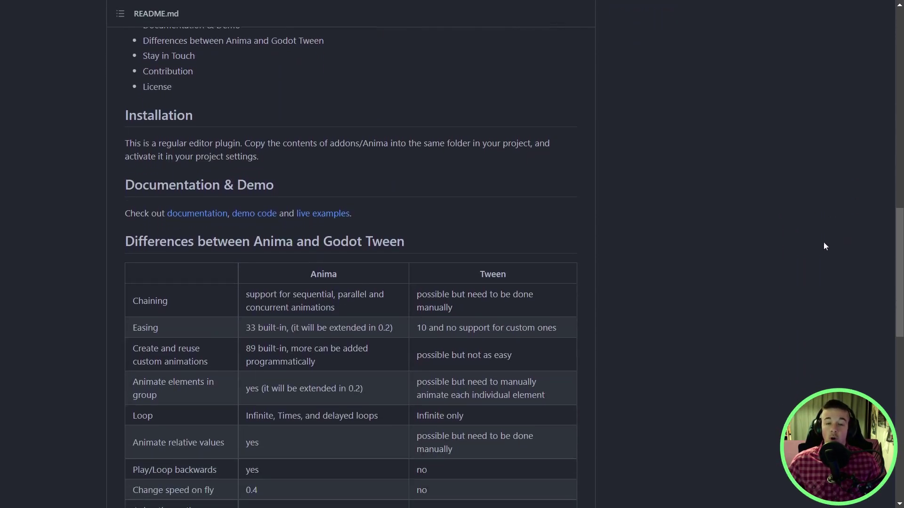
{"action": "scroll", "coordinate": [790, 257], "scroll_direction": "down", "scroll_amount": 5}
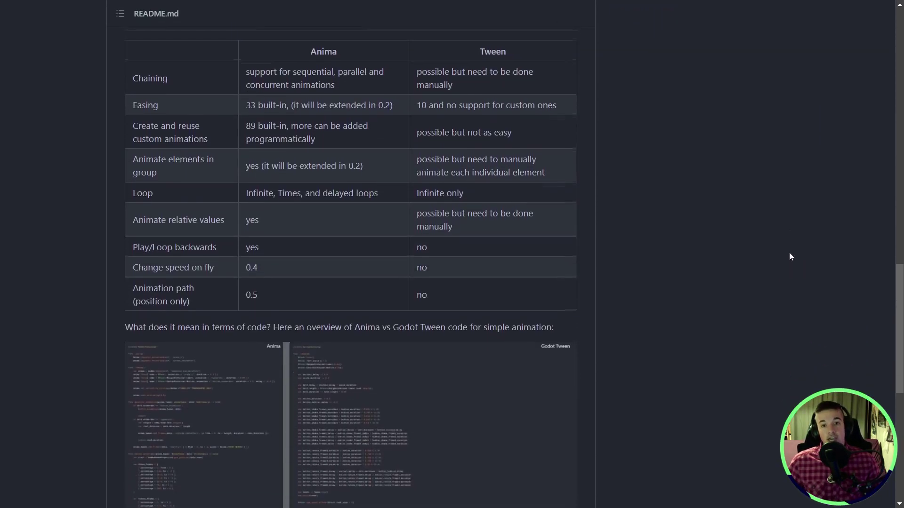
{"action": "scroll", "coordinate": [790, 257], "scroll_direction": "up", "scroll_amount": 2}
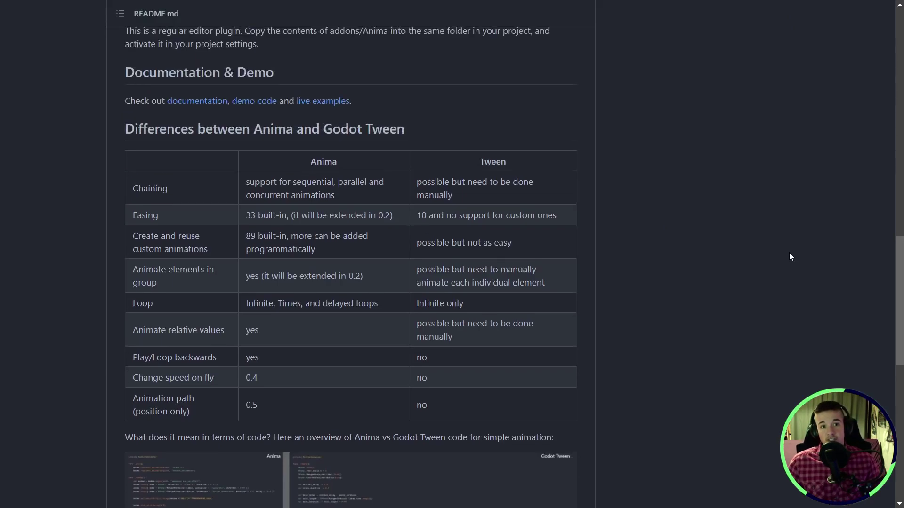
{"action": "scroll", "coordinate": [789, 254], "scroll_direction": "down", "scroll_amount": 5}
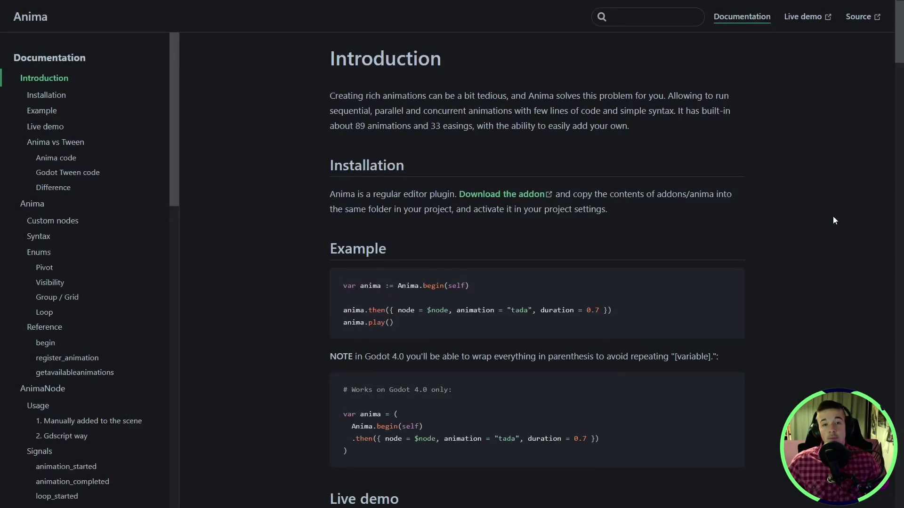
Play Headshake, preview the Out Sine easing, and ripple the grid from the row-3 dot
{"action": "scroll", "coordinate": [833, 217], "scroll_direction": "down", "scroll_amount": 8}
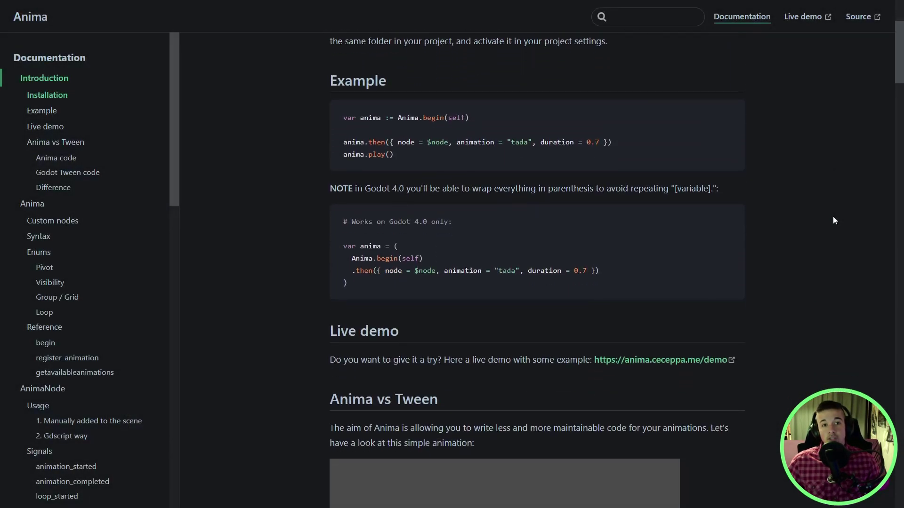
{"action": "scroll", "coordinate": [834, 221], "scroll_direction": "down", "scroll_amount": 1}
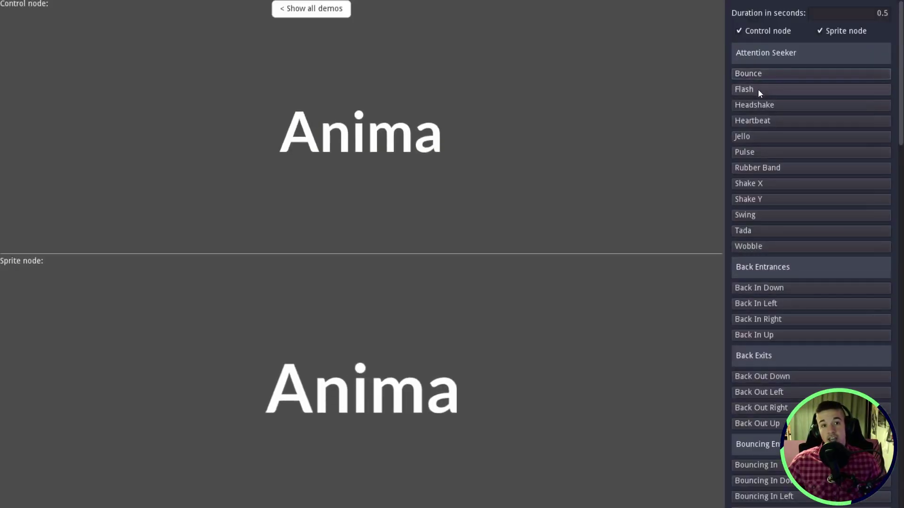
{"action": "left_click", "coordinate": [760, 109]}
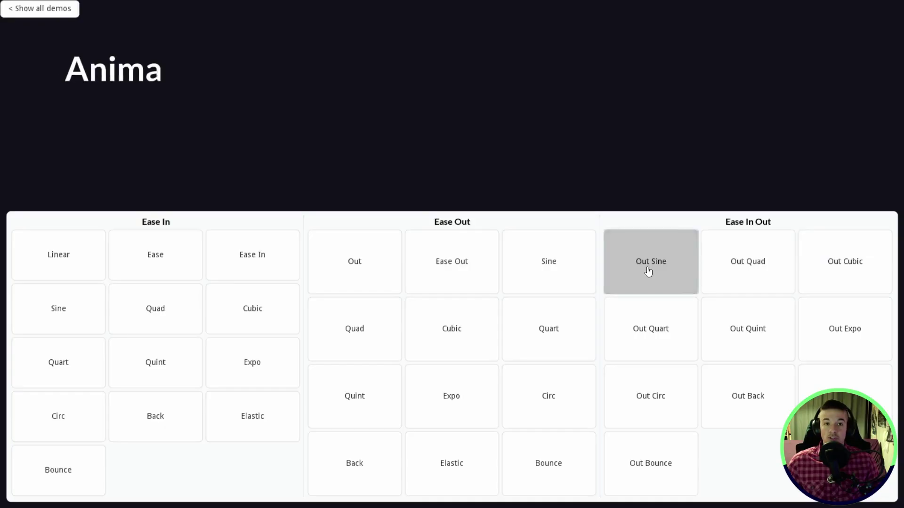
{"action": "left_click", "coordinate": [548, 273]}
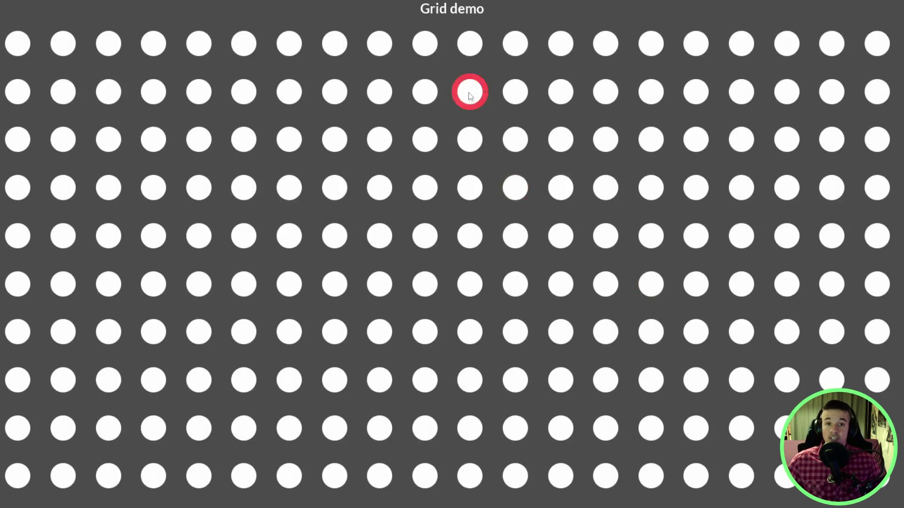
{"action": "left_click", "coordinate": [467, 140]}
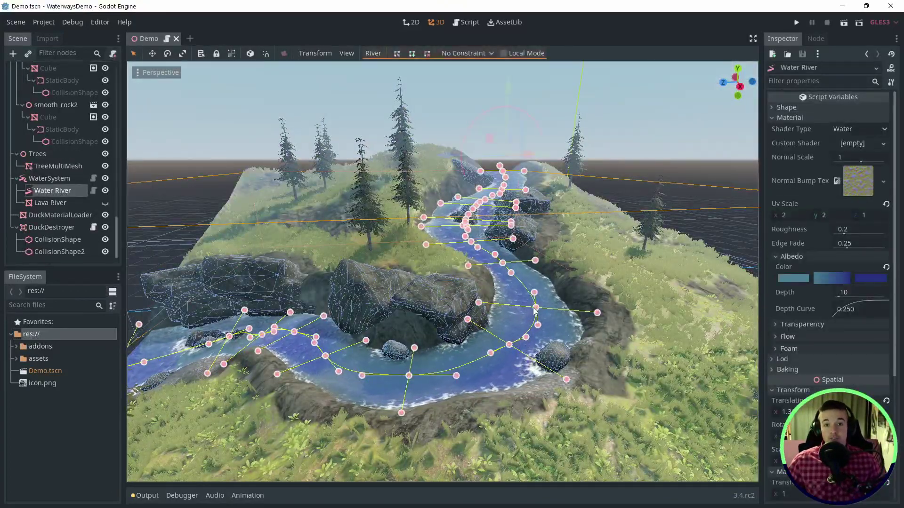
Drag the Water River's spline control points and a handle to bend and reroute the river
{"action": "left_click_drag", "start_coordinate": [535, 310], "coordinate": [551, 297]}
{"action": "middle_click_drag", "start_coordinate": [551, 297], "coordinate": [505, 335]}
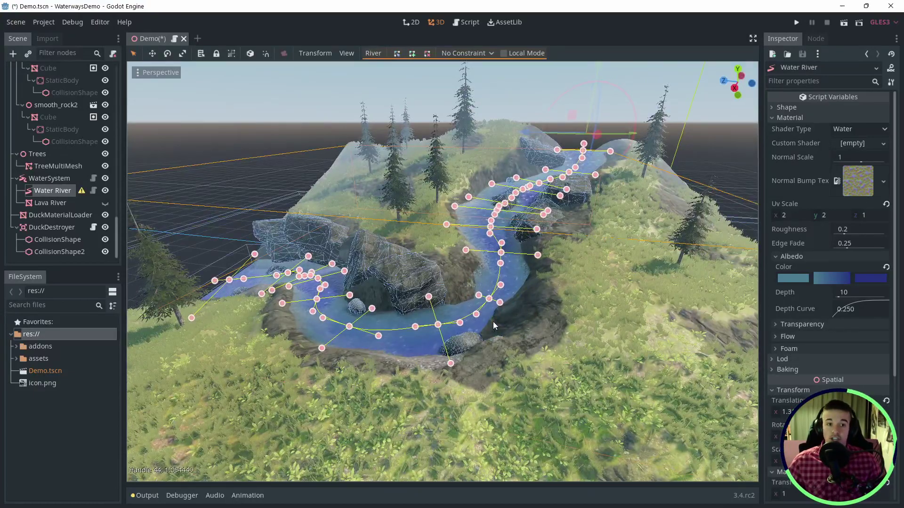
{"action": "left_click_drag", "start_coordinate": [493, 321], "coordinate": [531, 321]}
{"action": "scroll", "coordinate": [522, 330], "scroll_direction": "up", "scroll_amount": 5}
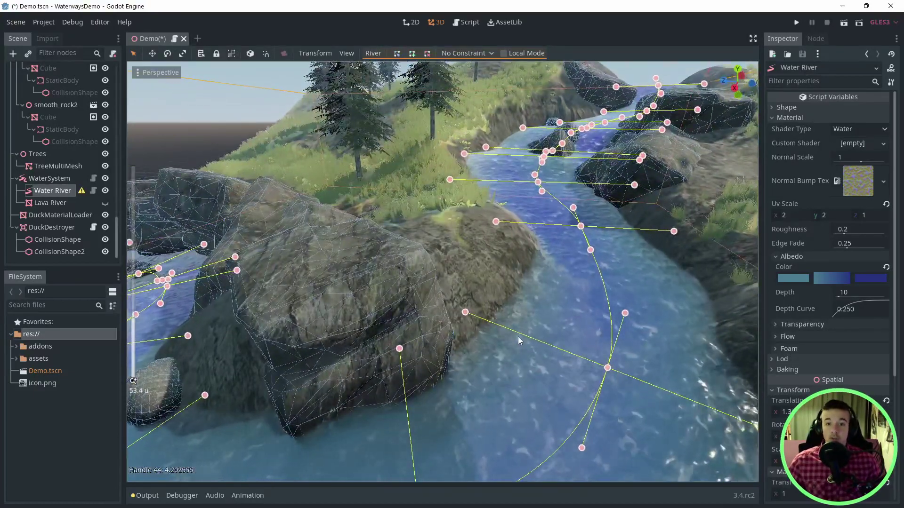
{"action": "middle_click_drag", "start_coordinate": [518, 337], "coordinate": [548, 250], "text": "shift"}
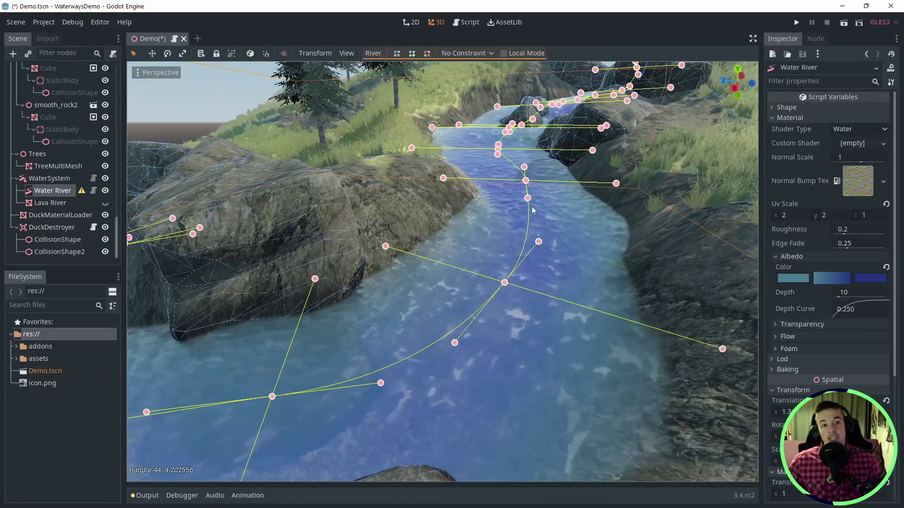
{"action": "left_click_drag", "start_coordinate": [504, 282], "coordinate": [503, 221]}
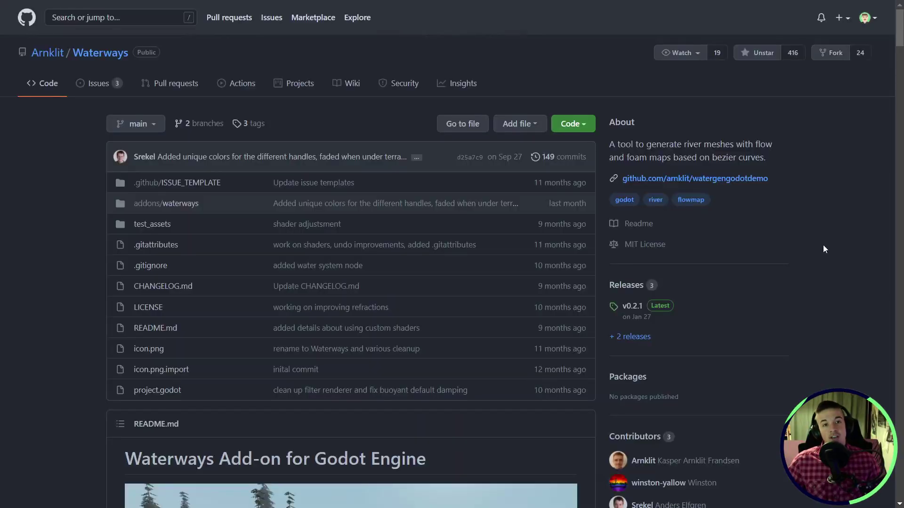
Scroll the Waterways README through Usage, Shaping, Texture Baking and Generating a Mesh Copy
{"action": "scroll", "coordinate": [823, 254], "scroll_direction": "down", "scroll_amount": 3}
{"action": "scroll", "coordinate": [823, 267], "scroll_direction": "down", "scroll_amount": 5}
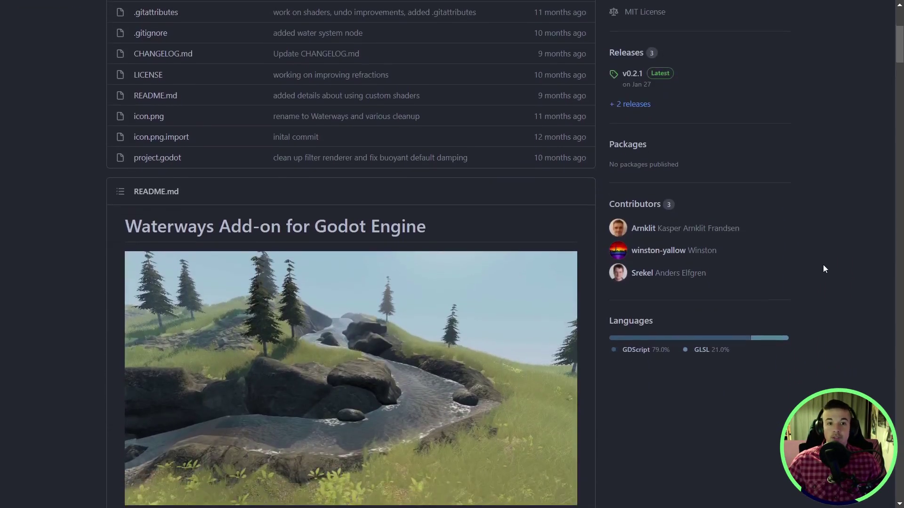
{"action": "scroll", "coordinate": [824, 269], "scroll_direction": "down", "scroll_amount": 10}
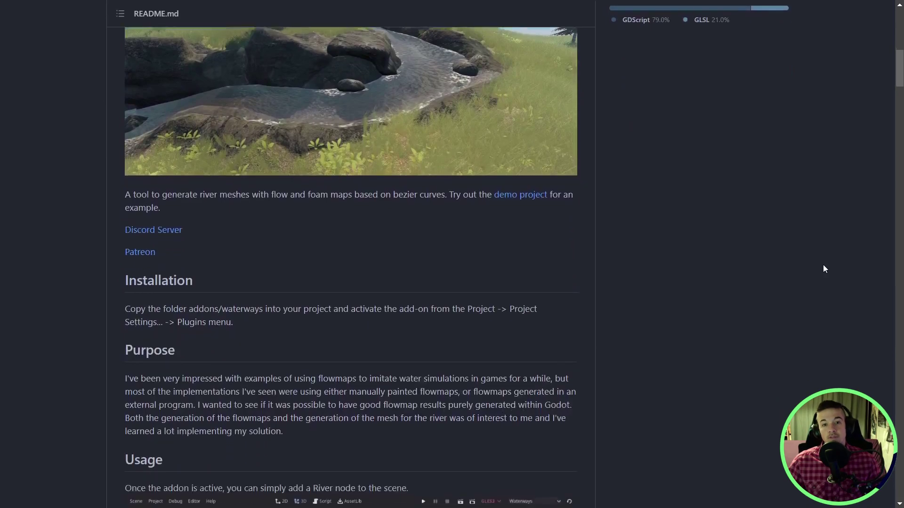
{"action": "scroll", "coordinate": [824, 269], "scroll_direction": "down", "scroll_amount": 1}
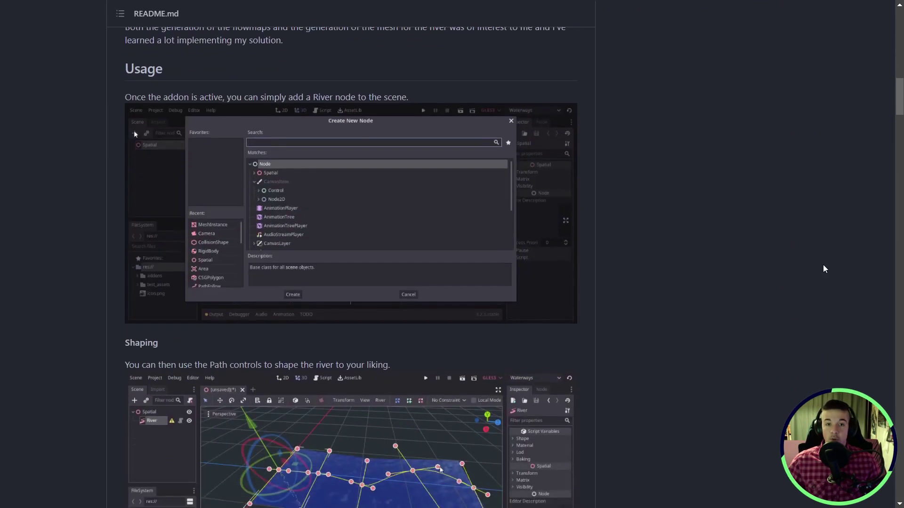
{"action": "scroll", "coordinate": [823, 269], "scroll_direction": "down", "scroll_amount": 6}
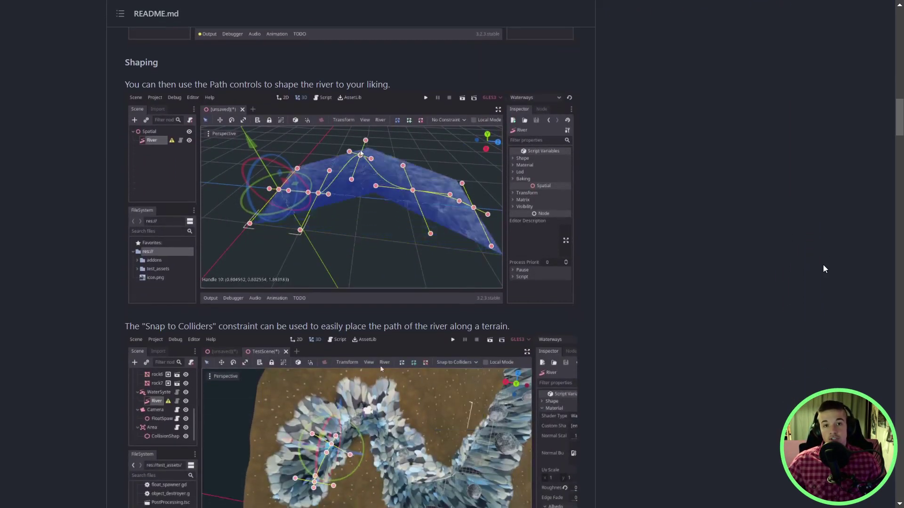
{"action": "scroll", "coordinate": [822, 266], "scroll_direction": "down", "scroll_amount": 8}
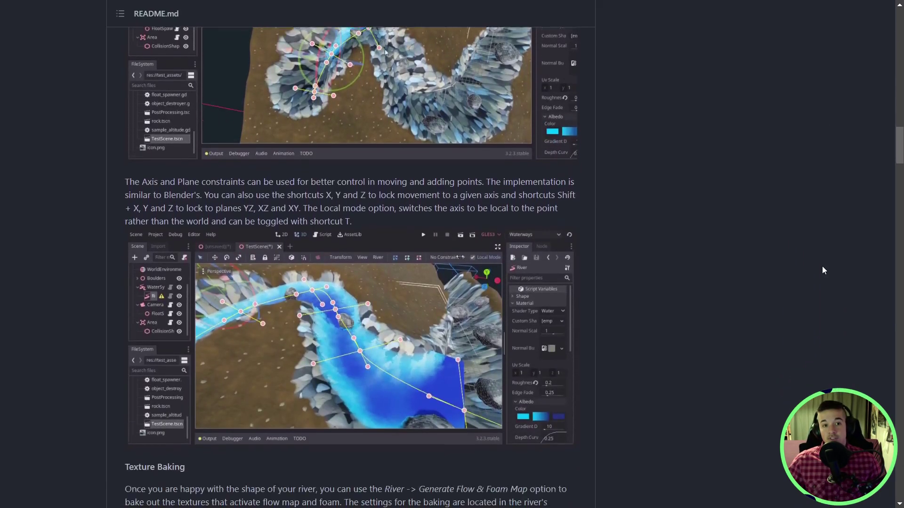
{"action": "scroll", "coordinate": [823, 270], "scroll_direction": "down", "scroll_amount": 7}
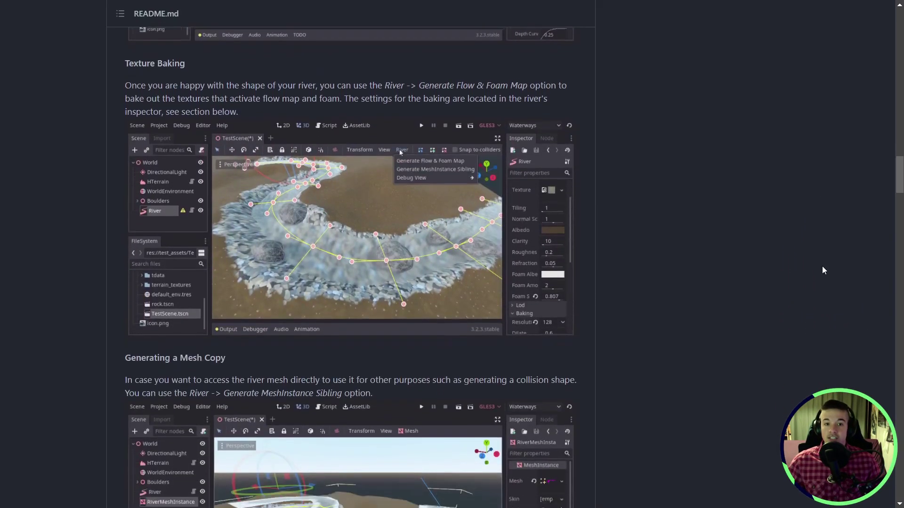
{"action": "scroll", "coordinate": [822, 267], "scroll_direction": "down", "scroll_amount": 6}
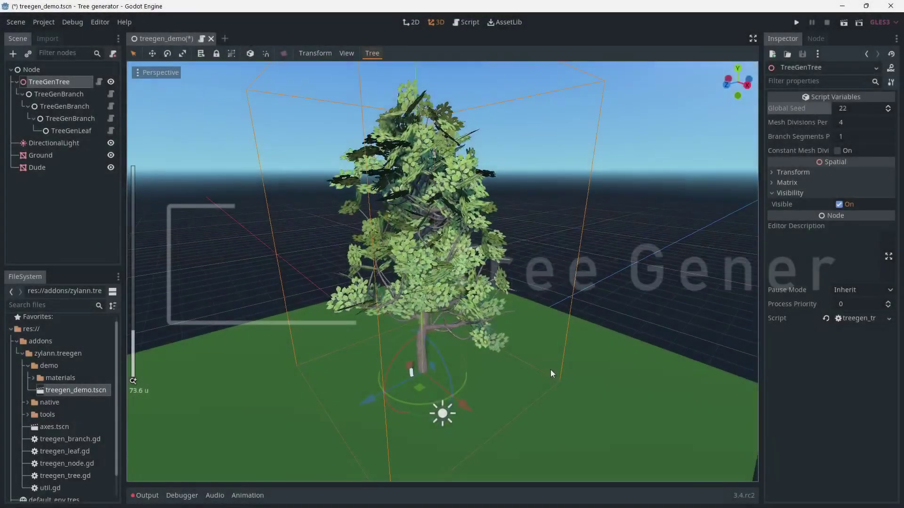
Step TreeGenTree's Global Seed to regenerate the tree, then move to the leaf and branch nodes
{"action": "left_click", "coordinate": [888, 111]}
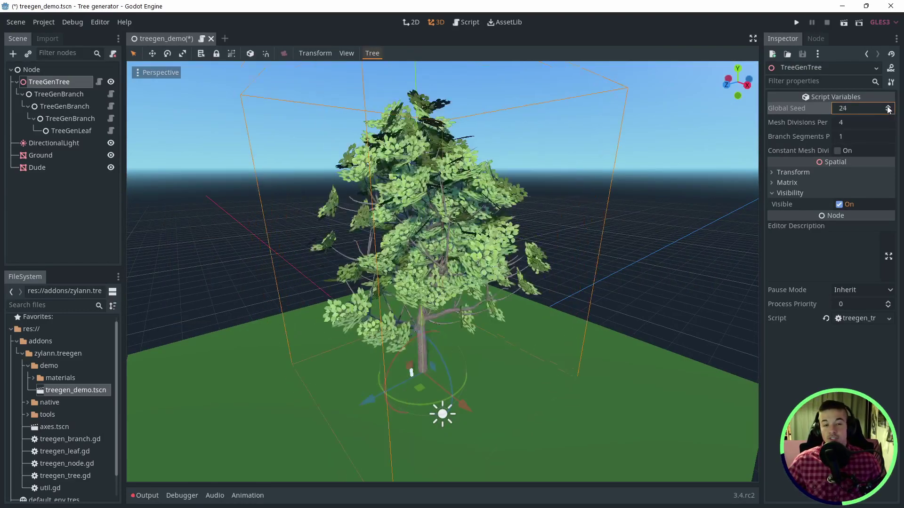
{"action": "key", "text": "Down"}
{"action": "key", "text": "Down"}
{"action": "key", "text": "Down"}
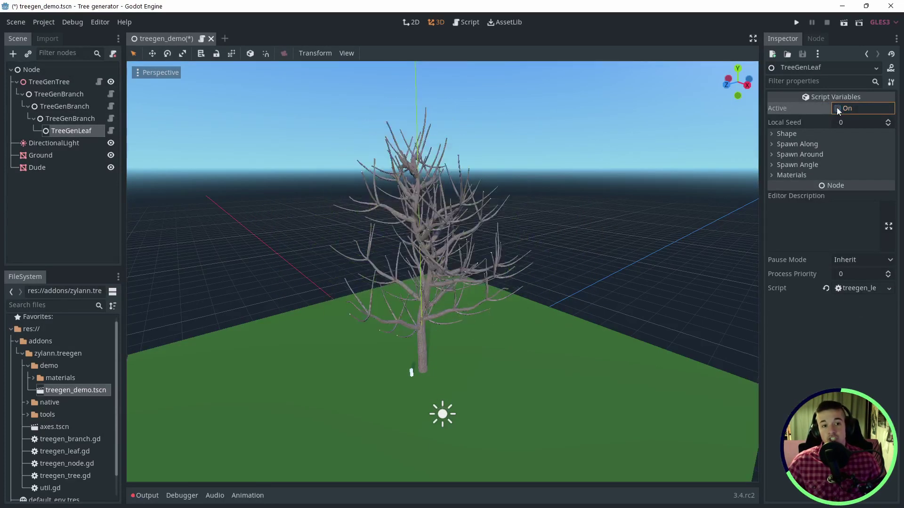
{"action": "left_click", "coordinate": [69, 120]}
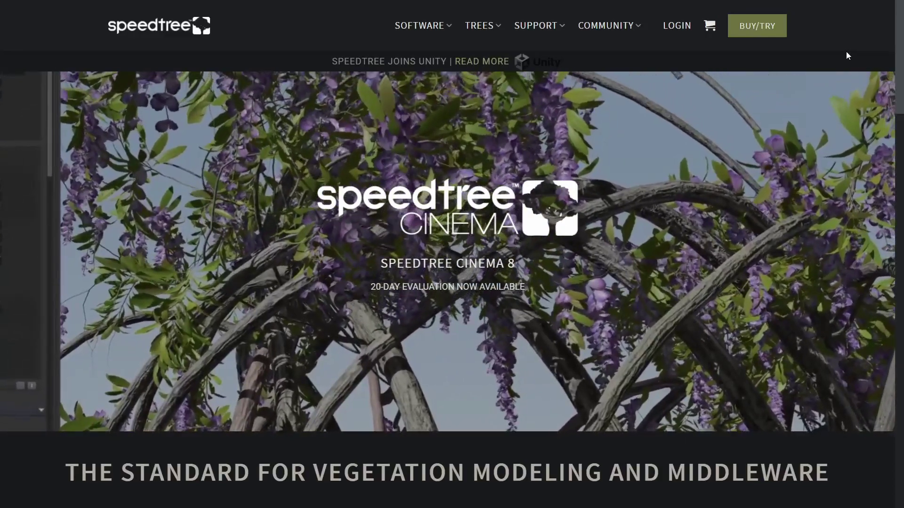
Scroll down the SpeedTree Cinema 8 homepage
{"action": "scroll", "coordinate": [846, 55], "scroll_direction": "down", "scroll_amount": 5}
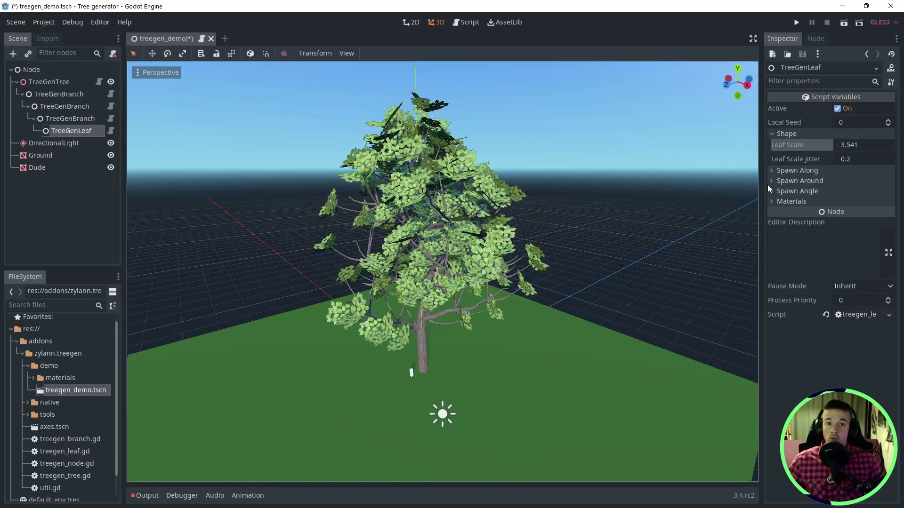
Expand the leaf's Spawn Along, collapse Materials, and raise TreeGenBranch's Path Length to 8.4
{"action": "left_click", "coordinate": [800, 171]}
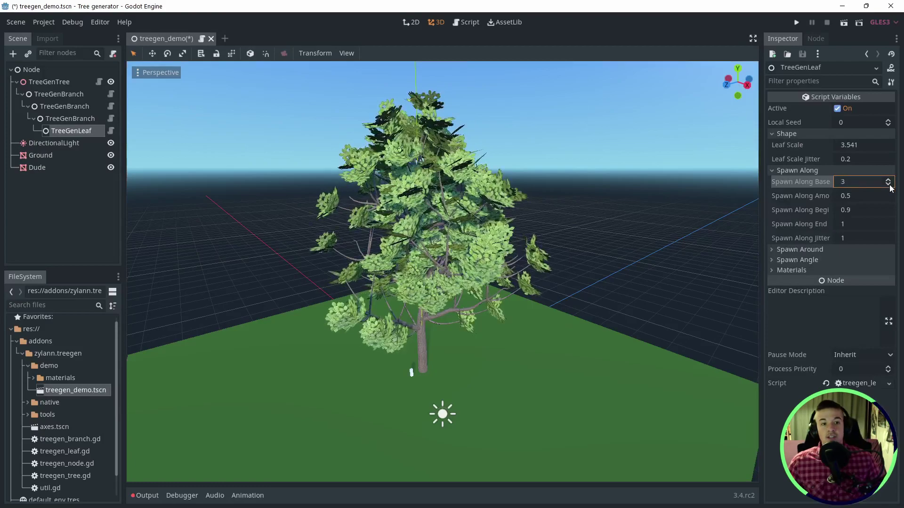
{"action": "left_click", "coordinate": [791, 271]}
{"action": "left_click", "coordinate": [72, 117]}
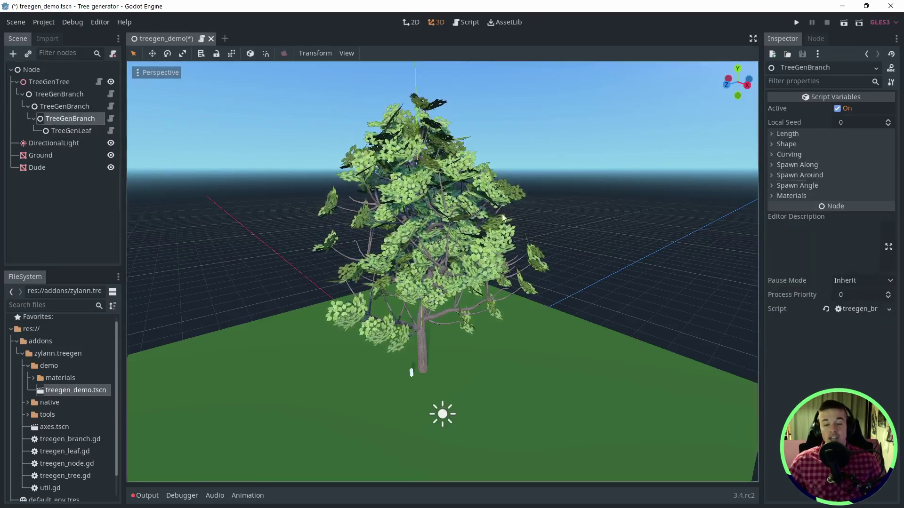
{"action": "left_click", "coordinate": [810, 133]}
{"action": "left_click_drag", "start_coordinate": [847, 145], "coordinate": [872, 145]}
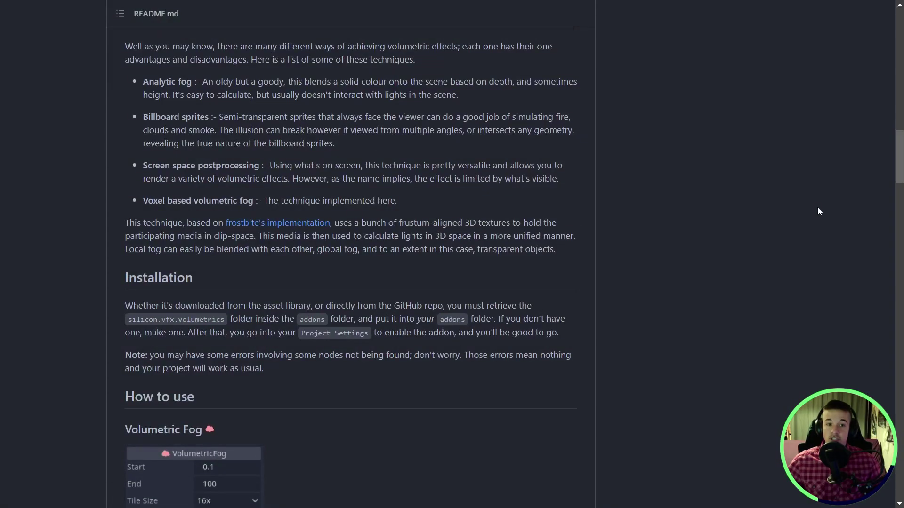
Scroll the volumetrics README through How to use, Volume Proxy, Volumetric Material and 3D Texture Creator
{"action": "scroll", "coordinate": [818, 211], "scroll_direction": "down", "scroll_amount": 7}
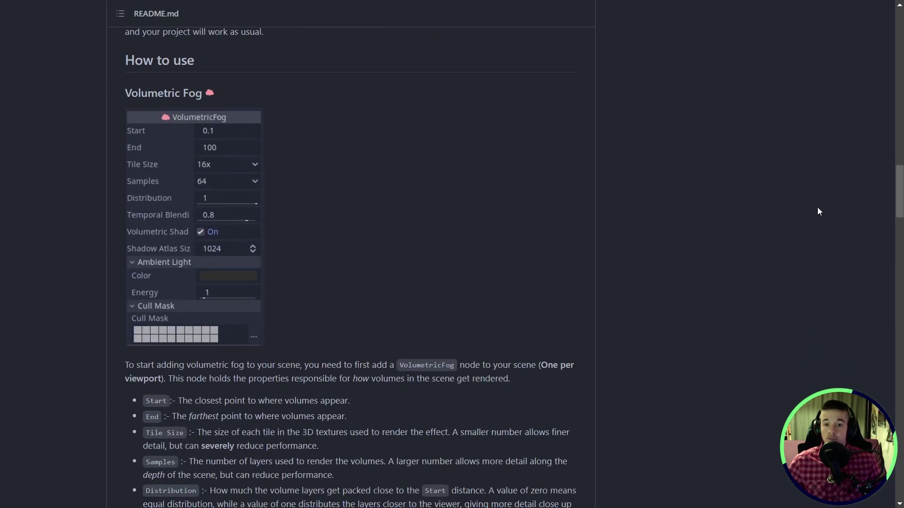
{"action": "scroll", "coordinate": [818, 211], "scroll_direction": "down", "scroll_amount": 6}
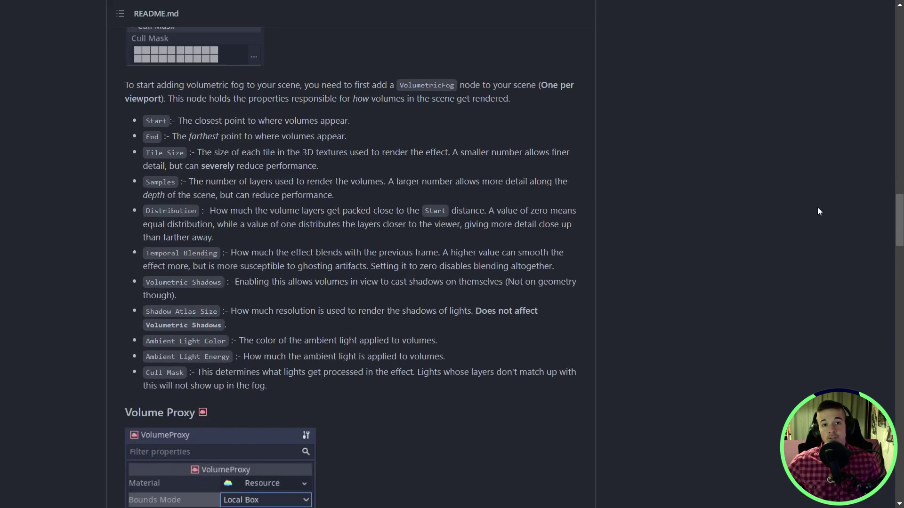
{"action": "scroll", "coordinate": [790, 222], "scroll_direction": "down", "scroll_amount": 7}
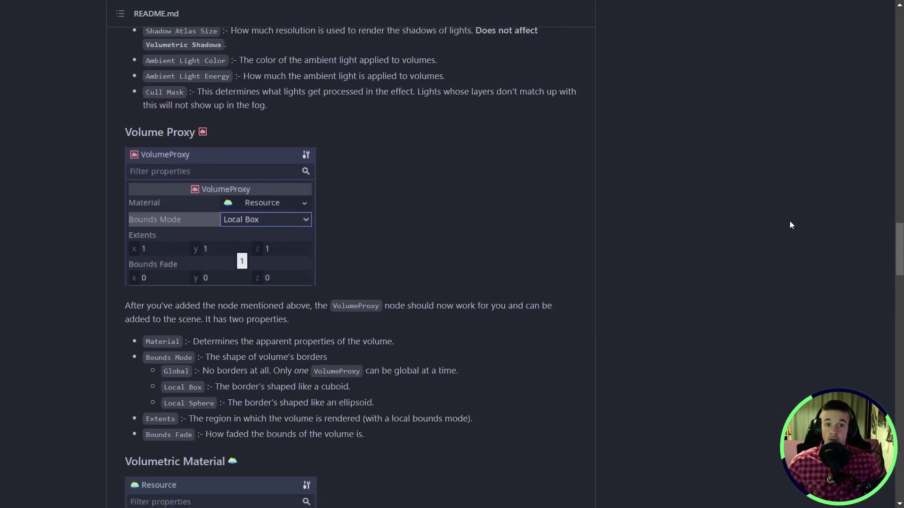
{"action": "scroll", "coordinate": [789, 222], "scroll_direction": "down", "scroll_amount": 10}
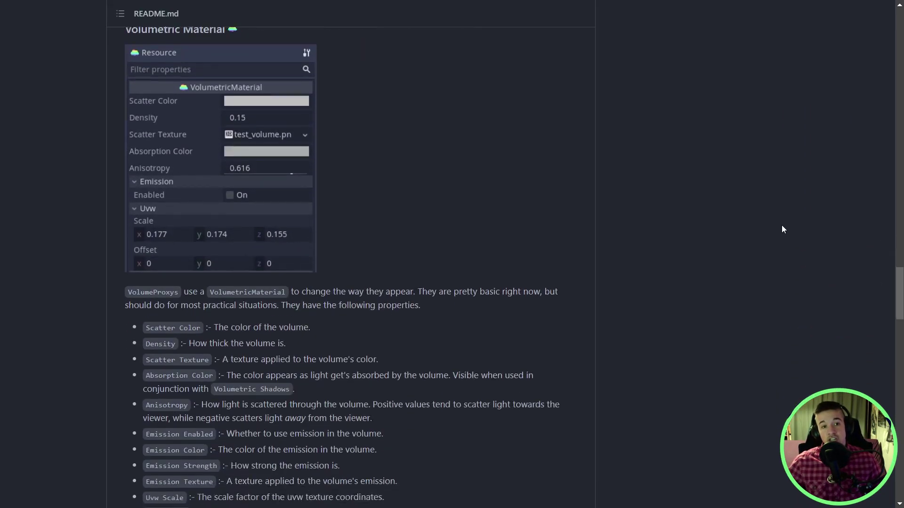
{"action": "scroll", "coordinate": [782, 230], "scroll_direction": "down", "scroll_amount": 7}
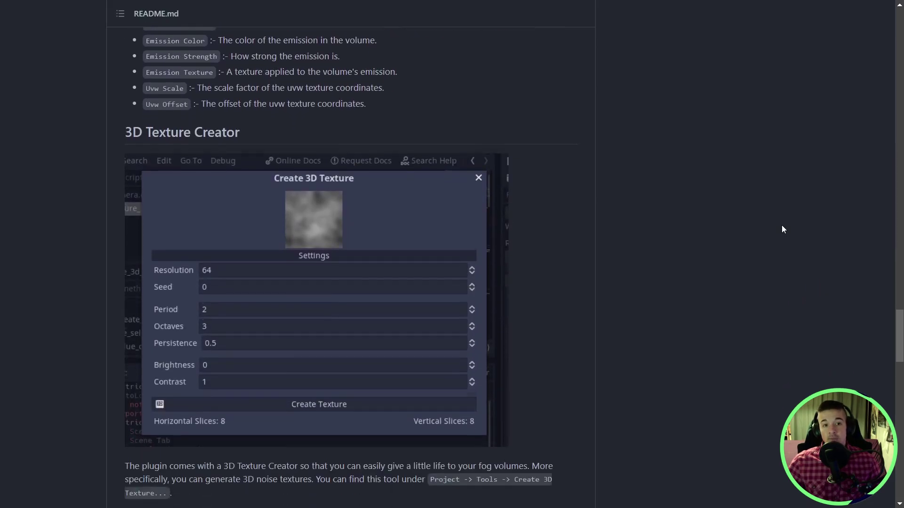
{"action": "scroll", "coordinate": [744, 233], "scroll_direction": "down", "scroll_amount": 1}
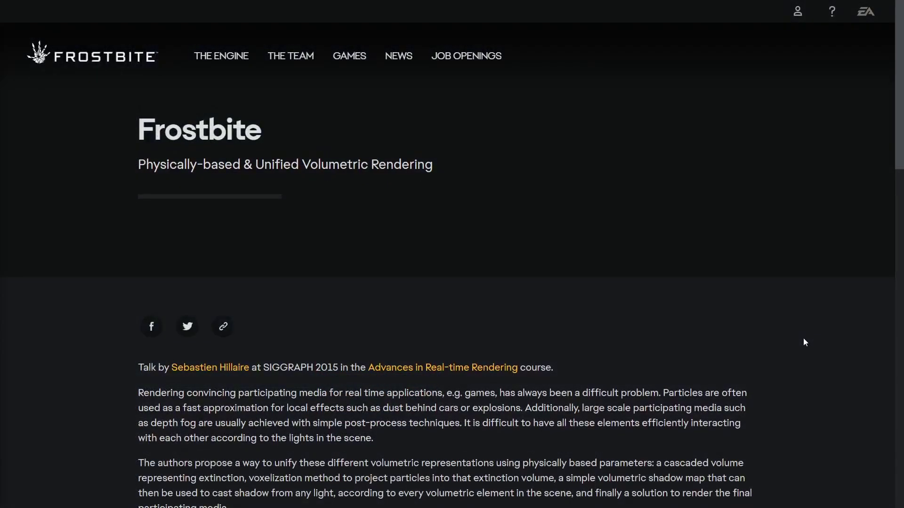
Uncheck Volumetric Shadows and toggle Textured Fog in the fog demo's settings panel
{"action": "scroll", "coordinate": [803, 338], "scroll_direction": "down", "scroll_amount": 4}
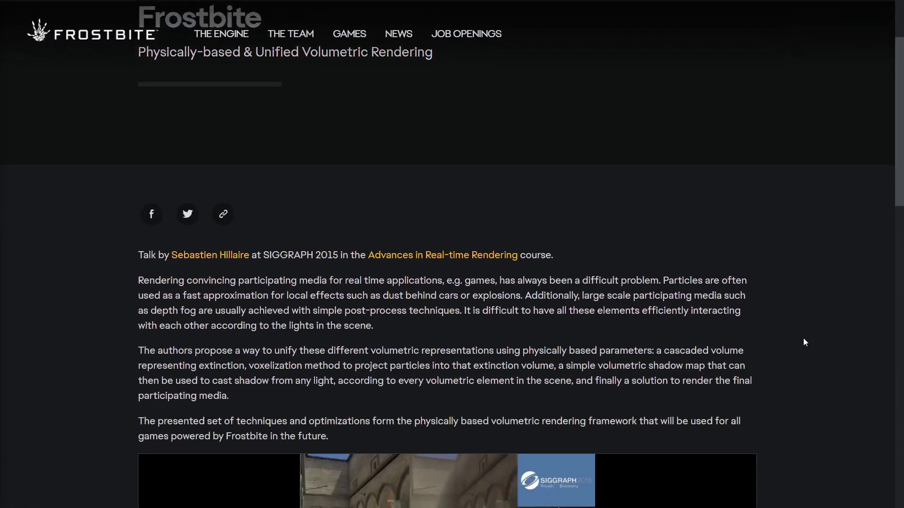
{"action": "scroll", "coordinate": [803, 338], "scroll_direction": "down", "scroll_amount": 2}
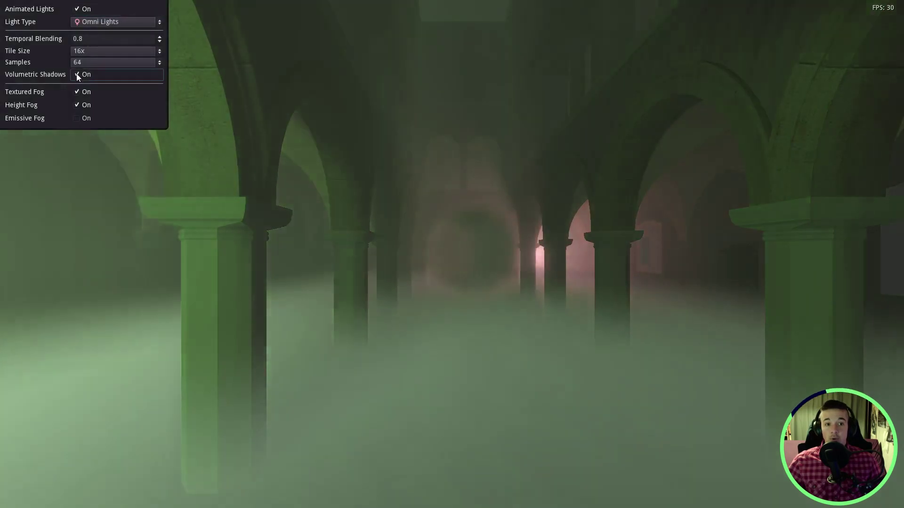
{"action": "left_click", "coordinate": [77, 75]}
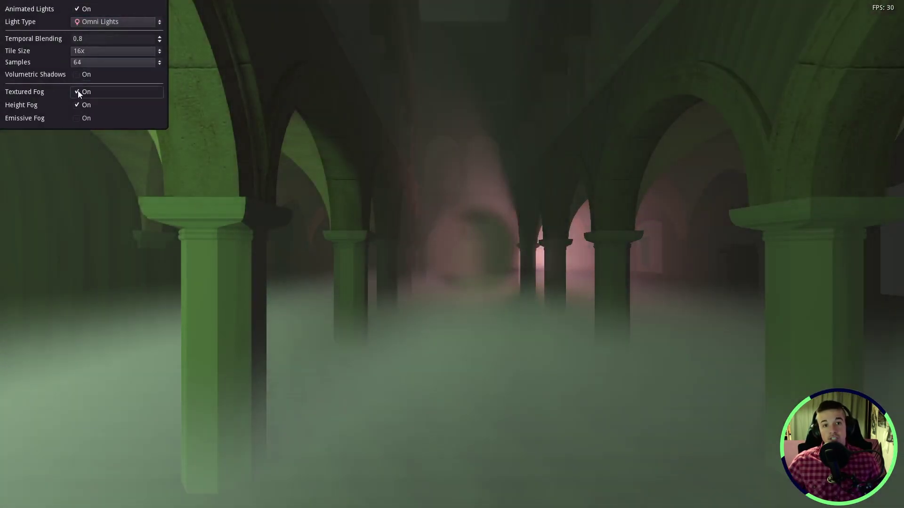
{"action": "left_click", "coordinate": [78, 90]}
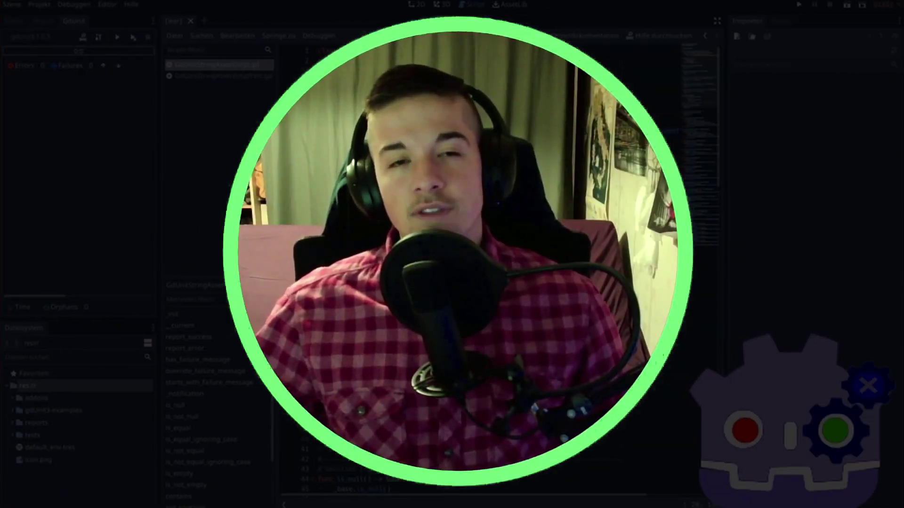
Run the tests in the GdUnitStringAssertImplTest.gd script
{"action": "left_click", "coordinate": [219, 76]}
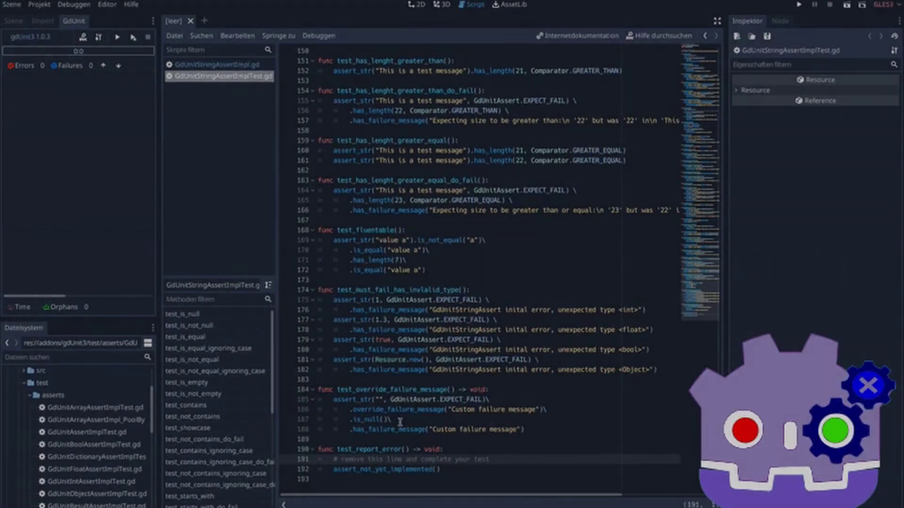
{"action": "right_click", "coordinate": [457, 489]}
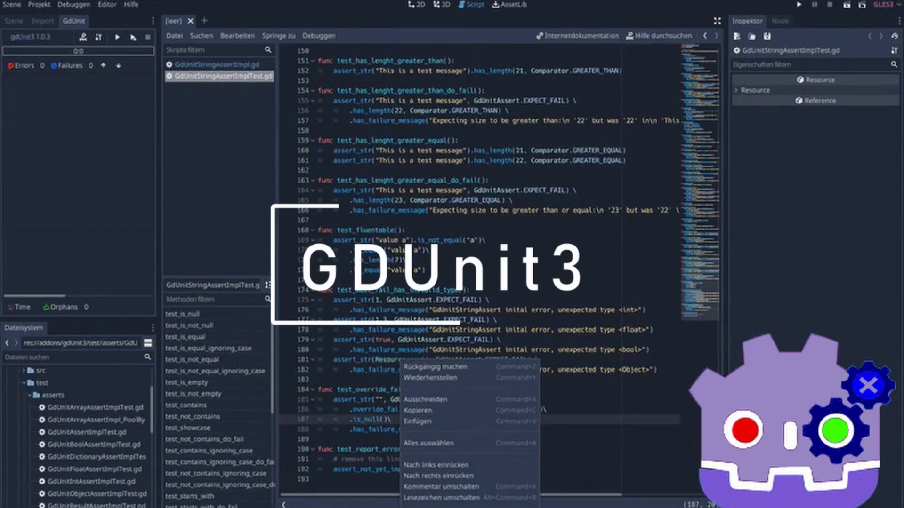
{"action": "left_click", "coordinate": [484, 490]}
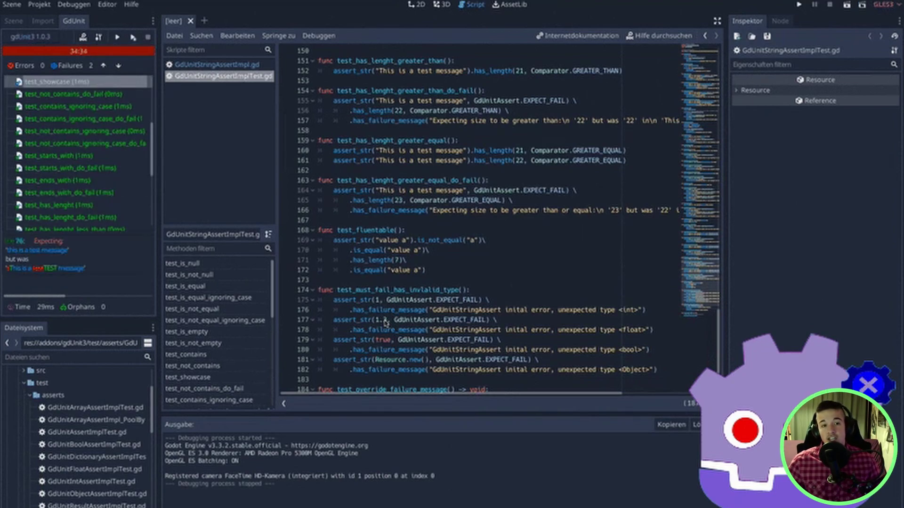
Inspect the failing test_showcase code, rerun the suite, then view the failing test_report_error code
{"action": "double_click", "coordinate": [72, 83]}
{"action": "scroll", "coordinate": [371, 205], "scroll_direction": "up", "scroll_amount": 3}
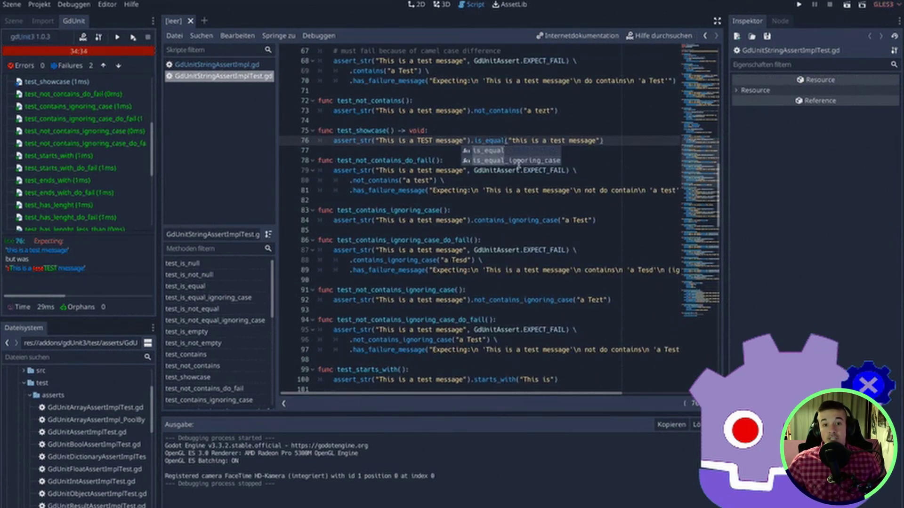
{"action": "left_click", "coordinate": [132, 40]}
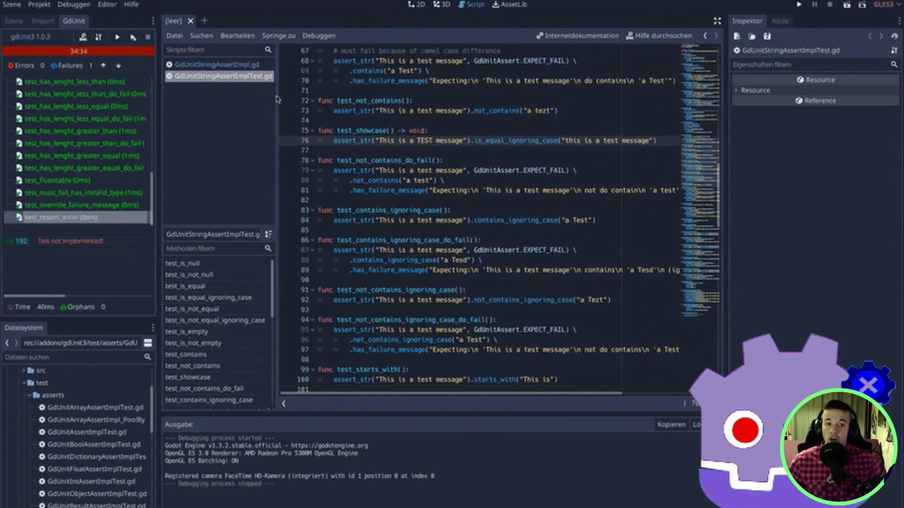
{"action": "left_click", "coordinate": [99, 220]}
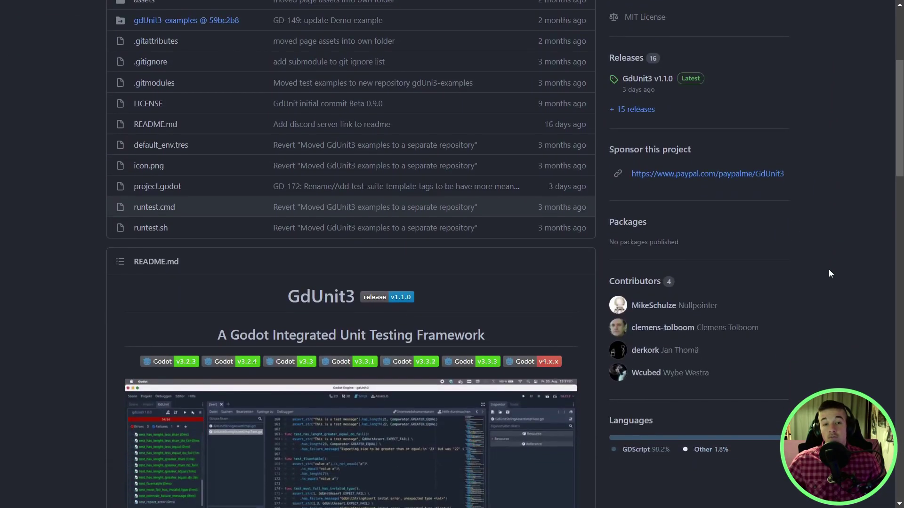
Read down through the GdUnit3 README and wiki FirstStep content
{"action": "scroll", "coordinate": [829, 273], "scroll_direction": "down", "scroll_amount": 5}
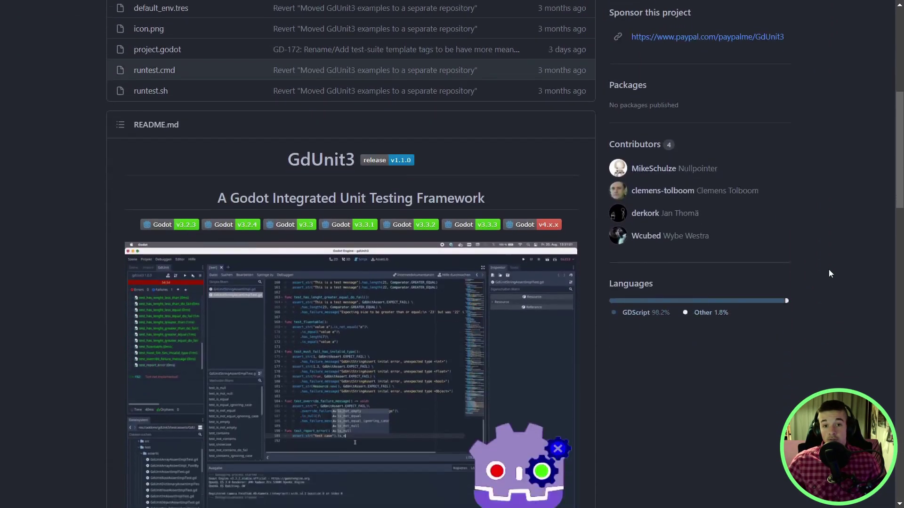
{"action": "scroll", "coordinate": [829, 273], "scroll_direction": "down", "scroll_amount": 7}
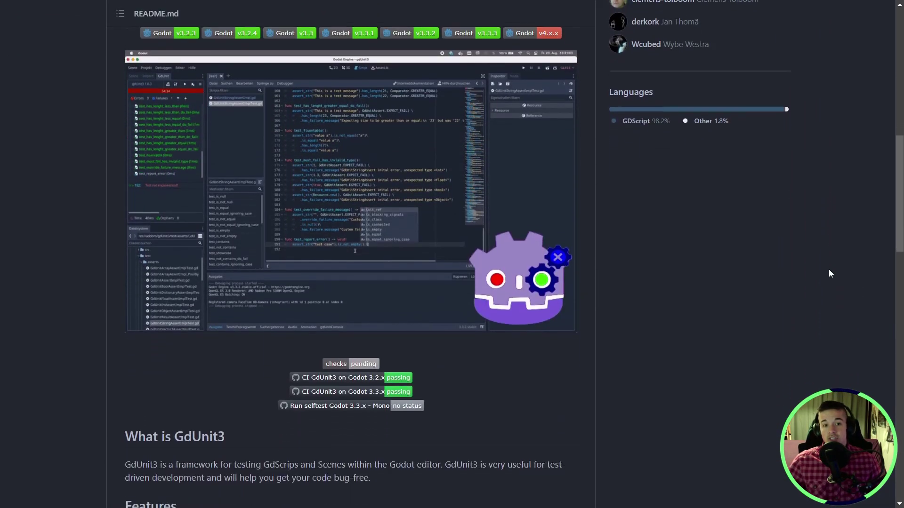
{"action": "scroll", "coordinate": [742, 298], "scroll_direction": "down", "scroll_amount": 4}
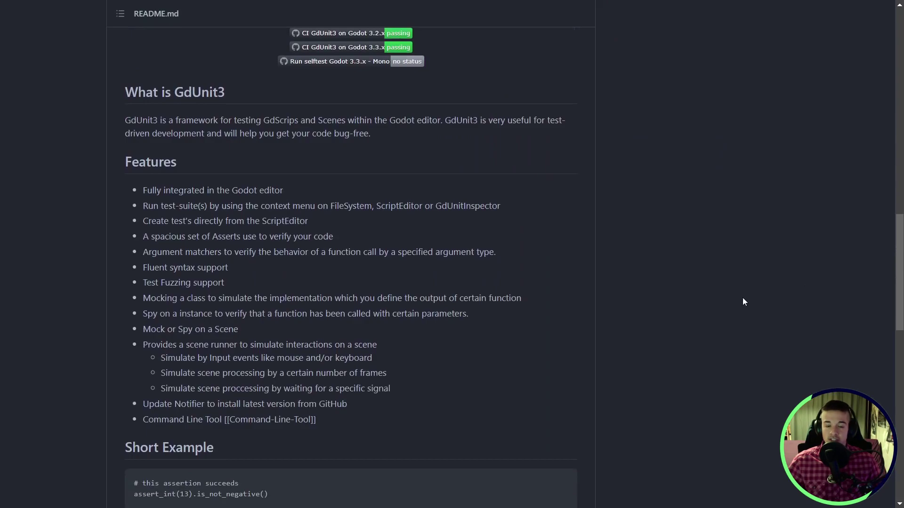
{"action": "scroll", "coordinate": [743, 302], "scroll_direction": "down", "scroll_amount": 4}
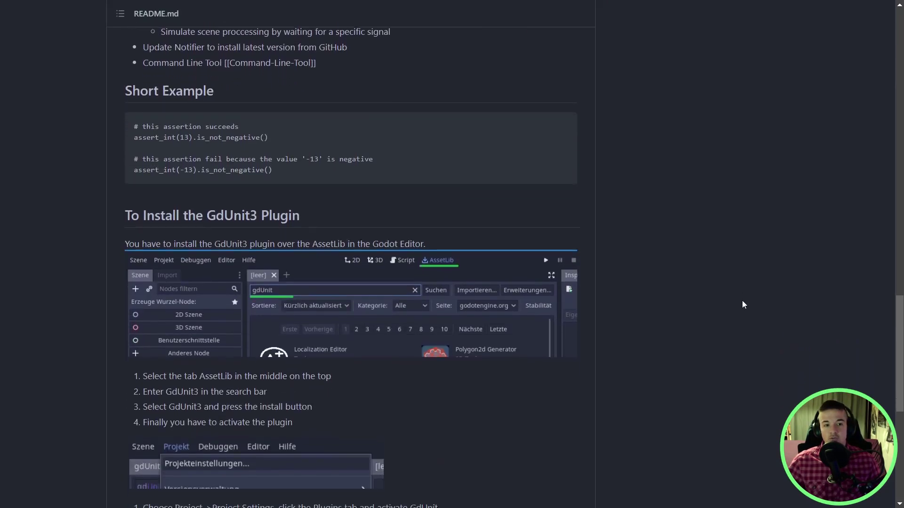
{"action": "scroll", "coordinate": [742, 305], "scroll_direction": "down", "scroll_amount": 3}
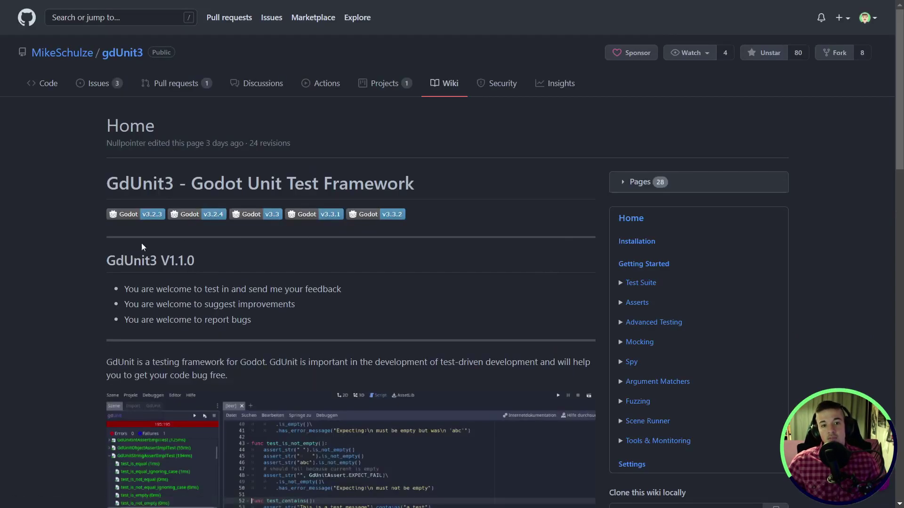
{"action": "scroll", "coordinate": [873, 284], "scroll_direction": "down", "scroll_amount": 3}
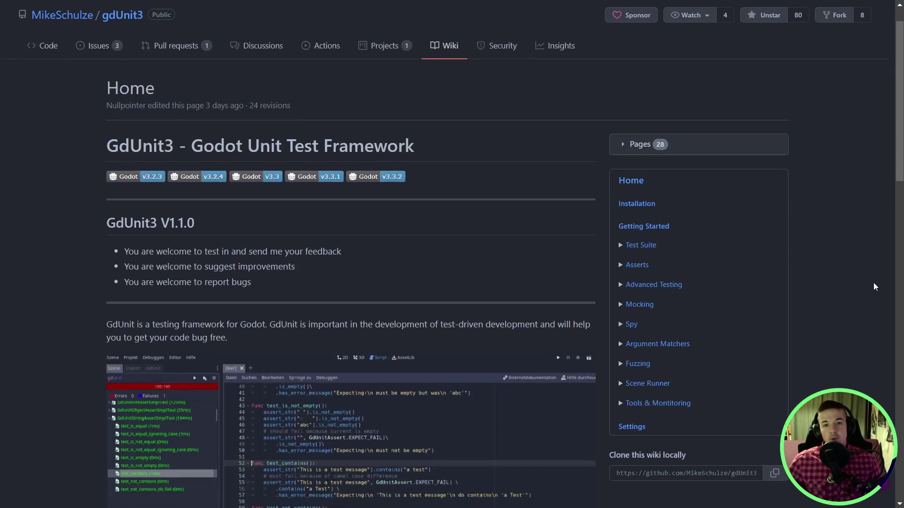
{"action": "scroll", "coordinate": [874, 286], "scroll_direction": "down", "scroll_amount": 12}
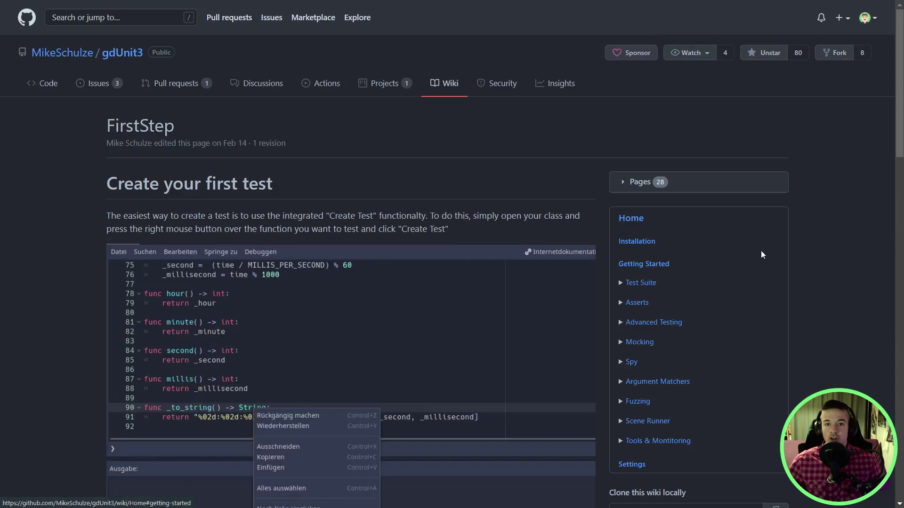
{"action": "scroll", "coordinate": [841, 239], "scroll_direction": "down", "scroll_amount": 4}
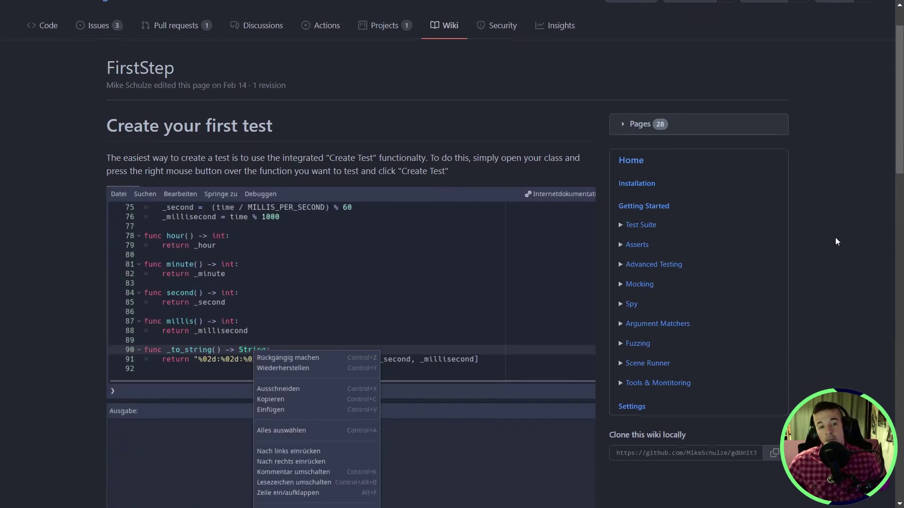
{"action": "scroll", "coordinate": [835, 238], "scroll_direction": "down", "scroll_amount": 7}
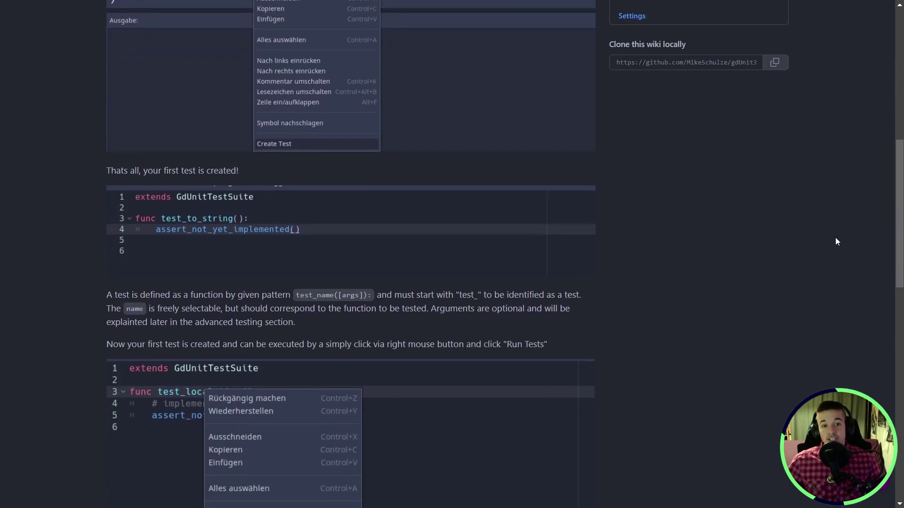
{"action": "scroll", "coordinate": [837, 241], "scroll_direction": "down", "scroll_amount": 3}
{"action": "scroll", "coordinate": [836, 238], "scroll_direction": "down", "scroll_amount": 6}
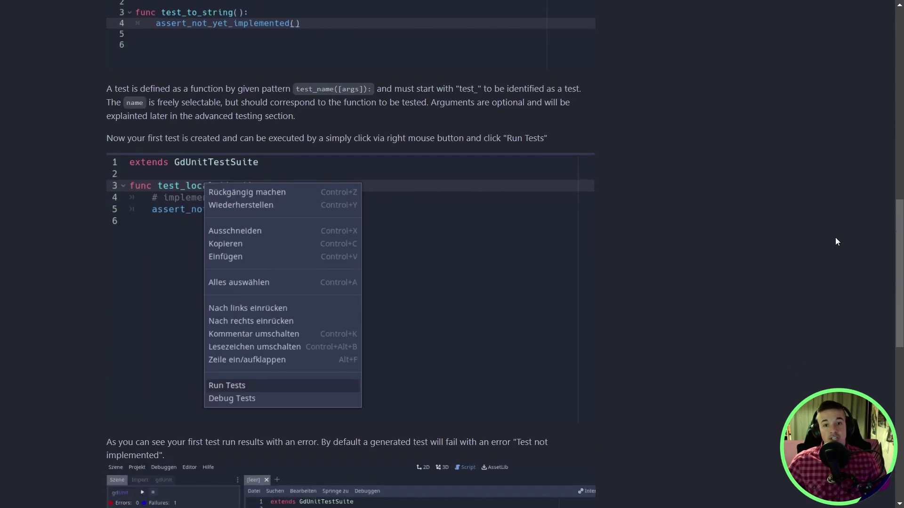
{"action": "scroll", "coordinate": [836, 241], "scroll_direction": "down", "scroll_amount": 6}
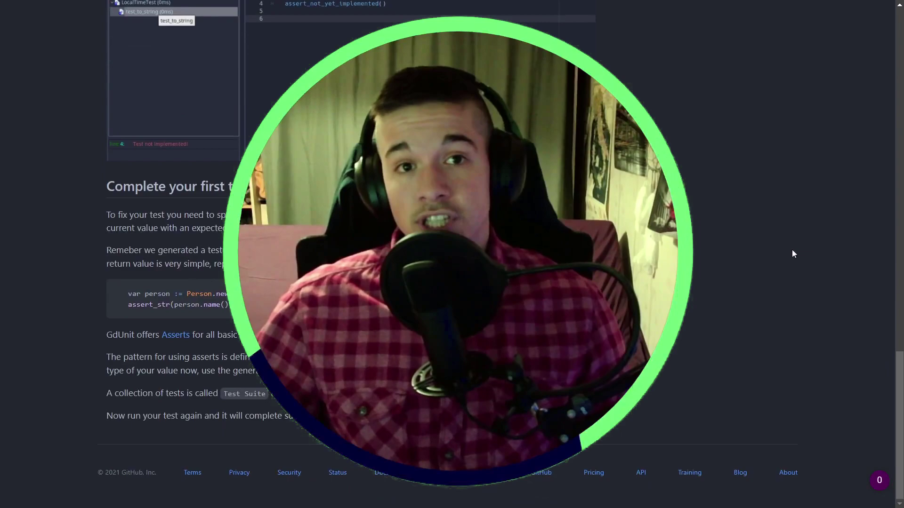
{"action": "scroll", "coordinate": [791, 249], "scroll_direction": "up", "scroll_amount": 20}
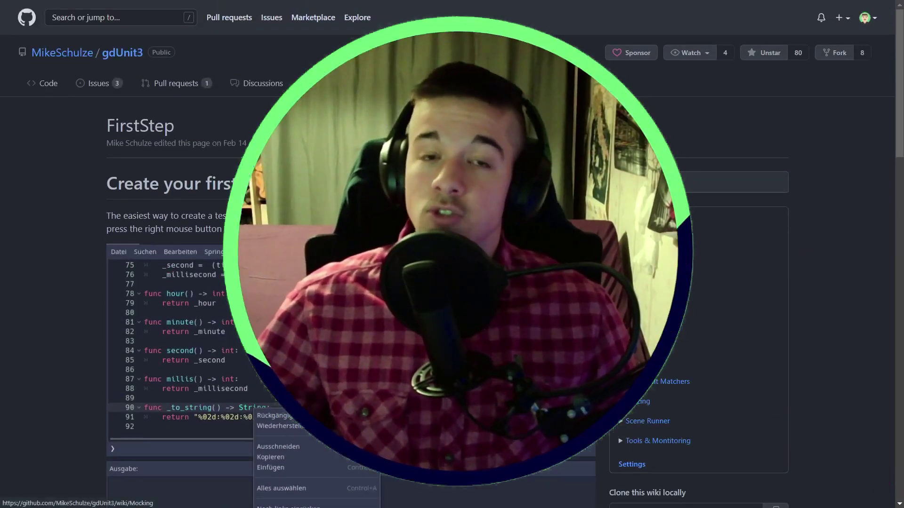
Open the wiki's Scene Runner page and scroll through its function overview table
{"action": "left_click", "coordinate": [648, 421]}
{"action": "scroll", "coordinate": [848, 260], "scroll_direction": "down", "scroll_amount": 6}
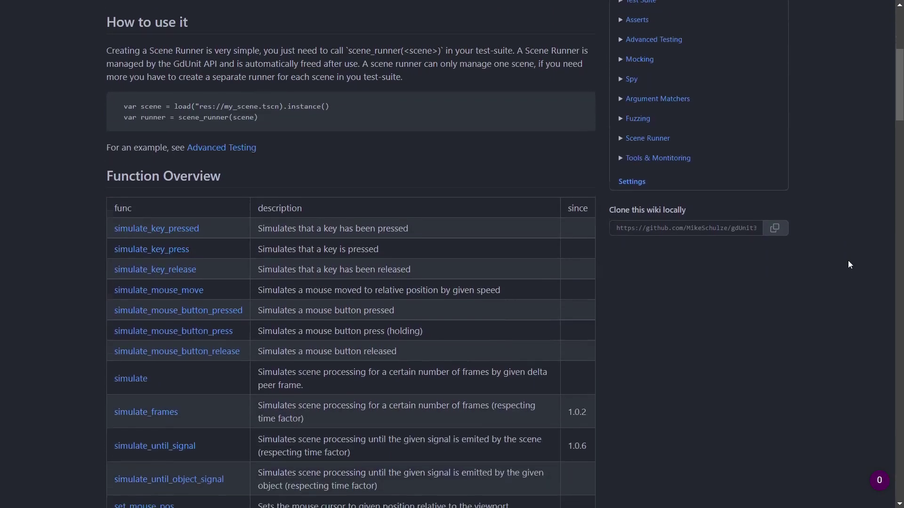
{"action": "scroll", "coordinate": [849, 264], "scroll_direction": "down", "scroll_amount": 6}
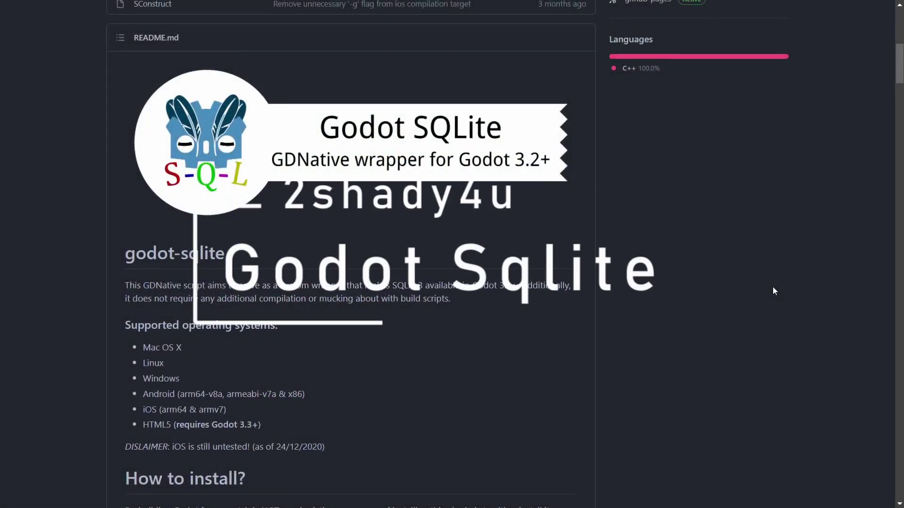
Scroll through the godot-sqlite README down to its export section
{"action": "scroll", "coordinate": [821, 180], "scroll_direction": "down", "scroll_amount": 4}
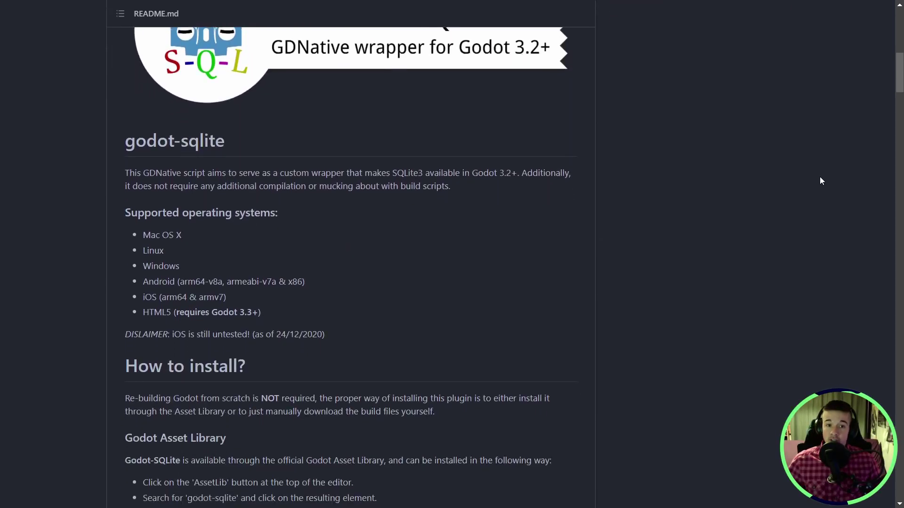
{"action": "scroll", "coordinate": [820, 181], "scroll_direction": "down", "scroll_amount": 9}
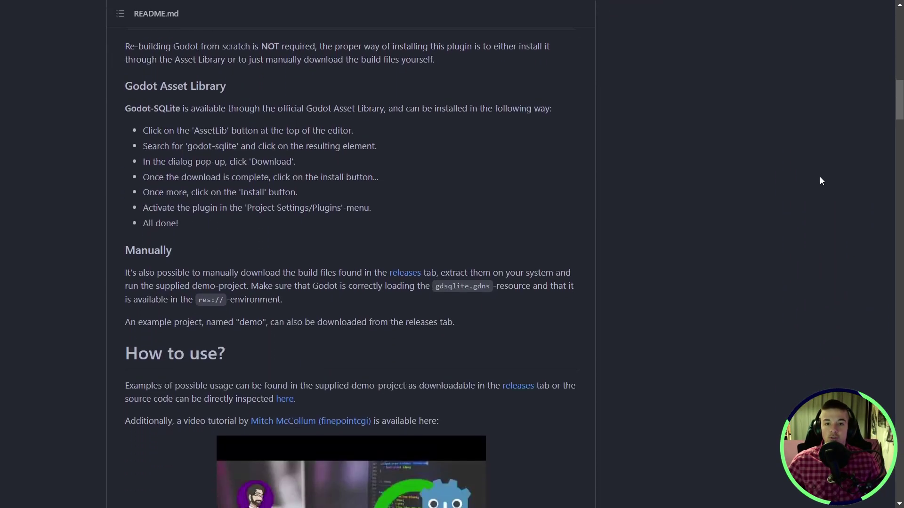
{"action": "scroll", "coordinate": [820, 181], "scroll_direction": "down", "scroll_amount": 1}
{"action": "scroll", "coordinate": [820, 181], "scroll_direction": "down", "scroll_amount": 7}
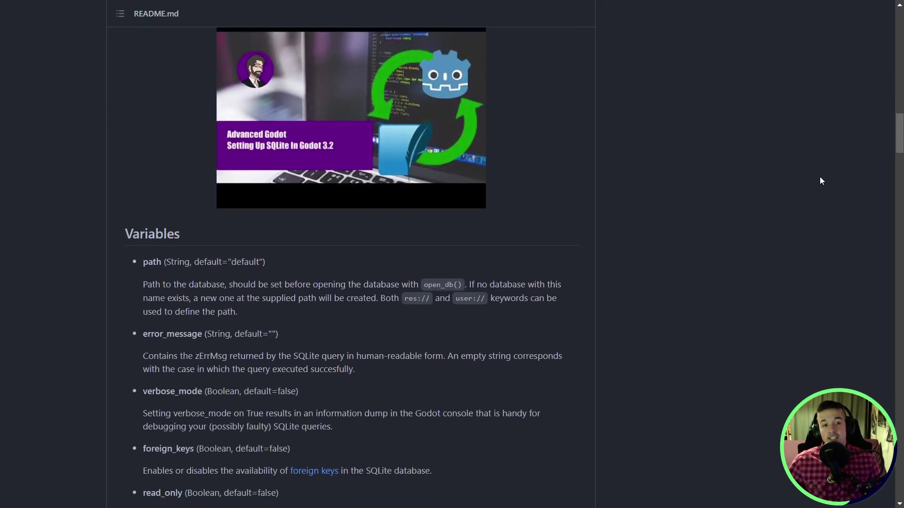
{"action": "scroll", "coordinate": [820, 181], "scroll_direction": "down", "scroll_amount": 8}
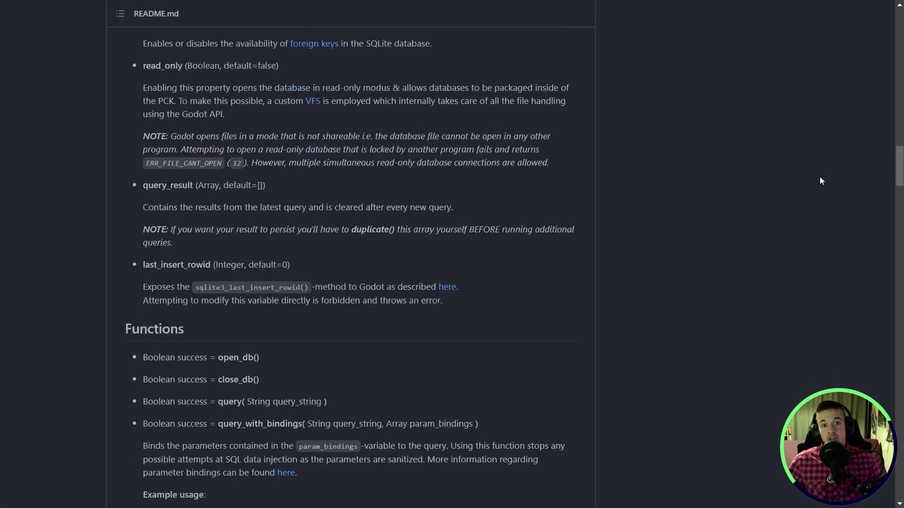
{"action": "scroll", "coordinate": [820, 177], "scroll_direction": "down", "scroll_amount": 8}
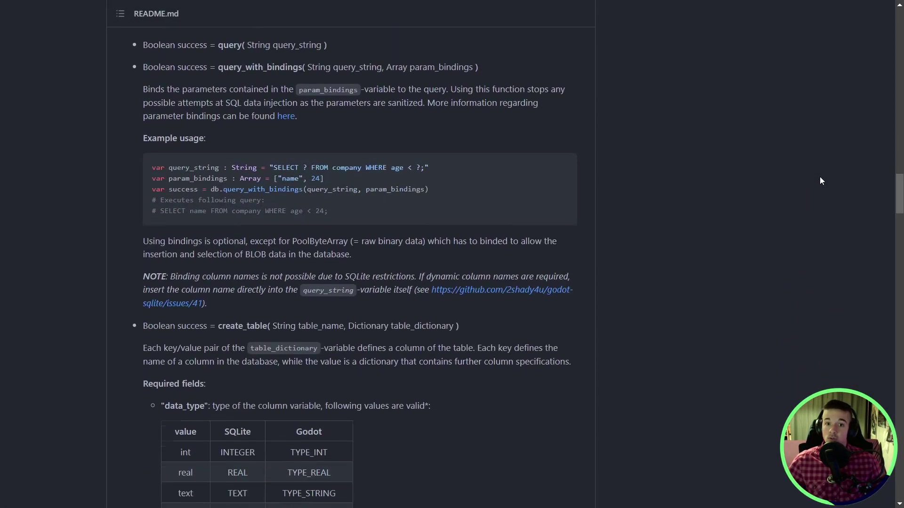
{"action": "scroll", "coordinate": [820, 178], "scroll_direction": "down", "scroll_amount": 9}
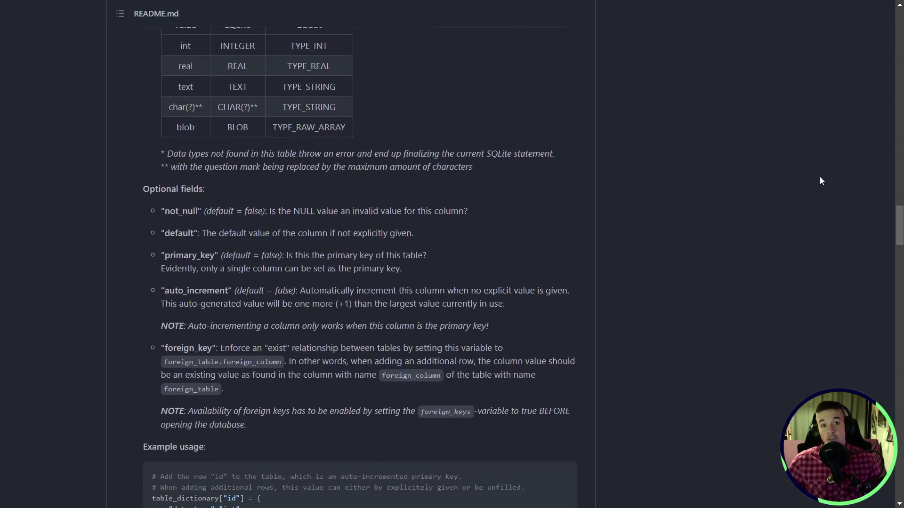
{"action": "scroll", "coordinate": [820, 181], "scroll_direction": "down", "scroll_amount": 9}
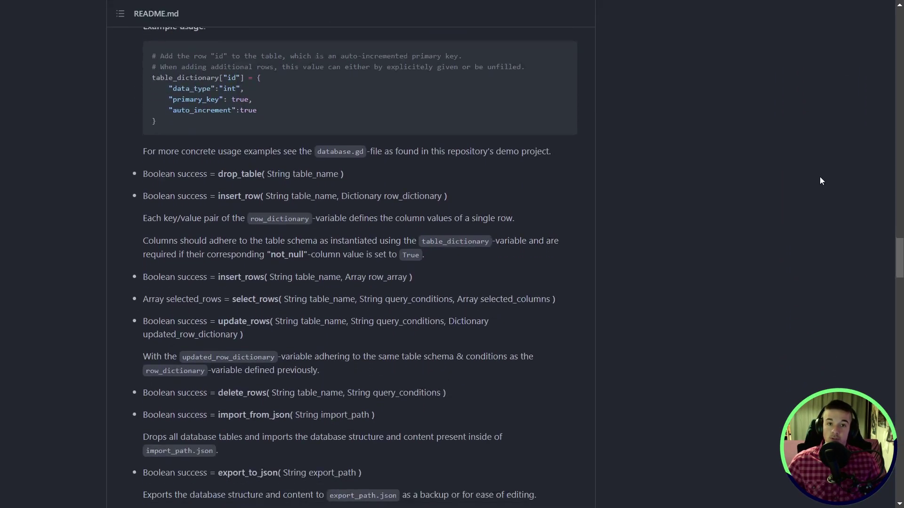
{"action": "scroll", "coordinate": [819, 178], "scroll_direction": "down", "scroll_amount": 7}
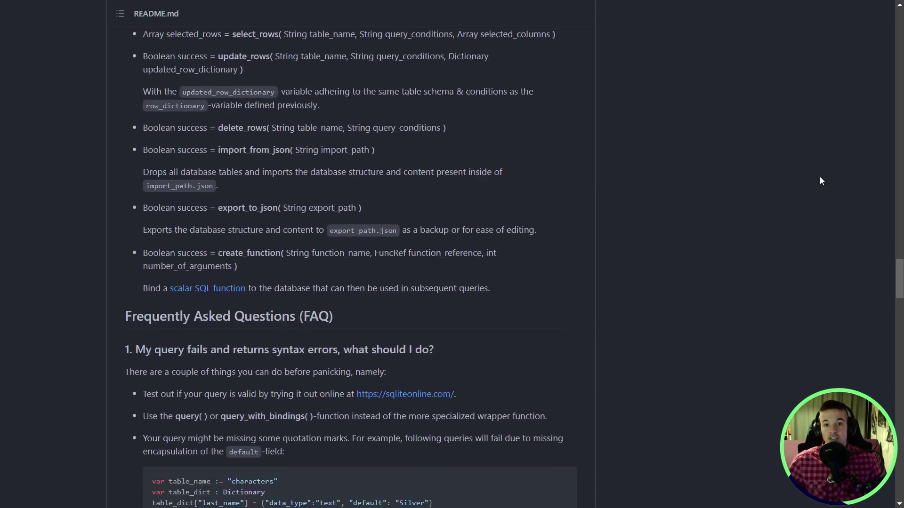
{"action": "scroll", "coordinate": [820, 180], "scroll_direction": "down", "scroll_amount": 5}
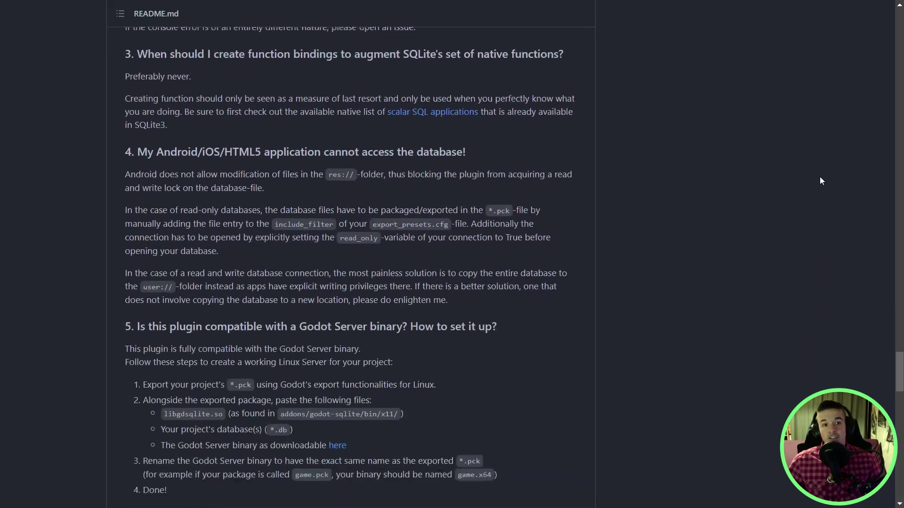
{"action": "scroll", "coordinate": [820, 181], "scroll_direction": "down", "scroll_amount": 1}
{"action": "scroll", "coordinate": [820, 181], "scroll_direction": "down", "scroll_amount": 6}
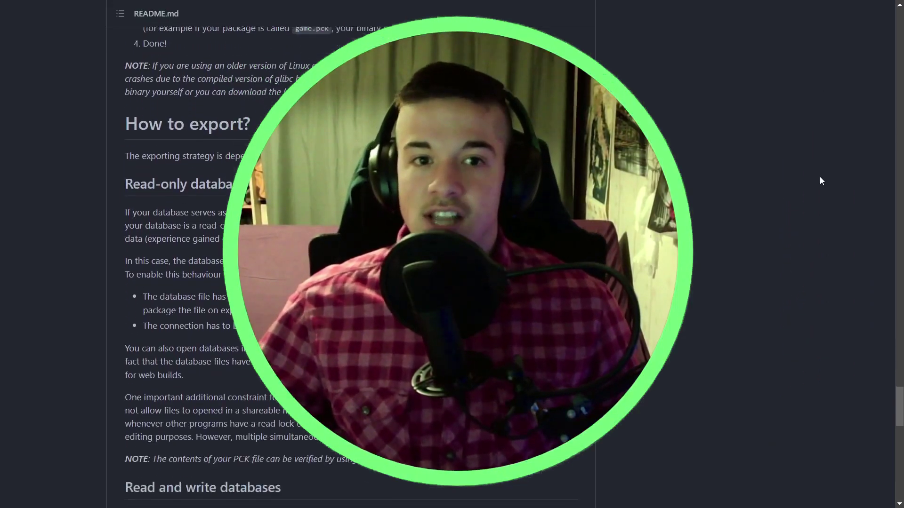
{"action": "scroll", "coordinate": [820, 181], "scroll_direction": "down", "scroll_amount": 2}
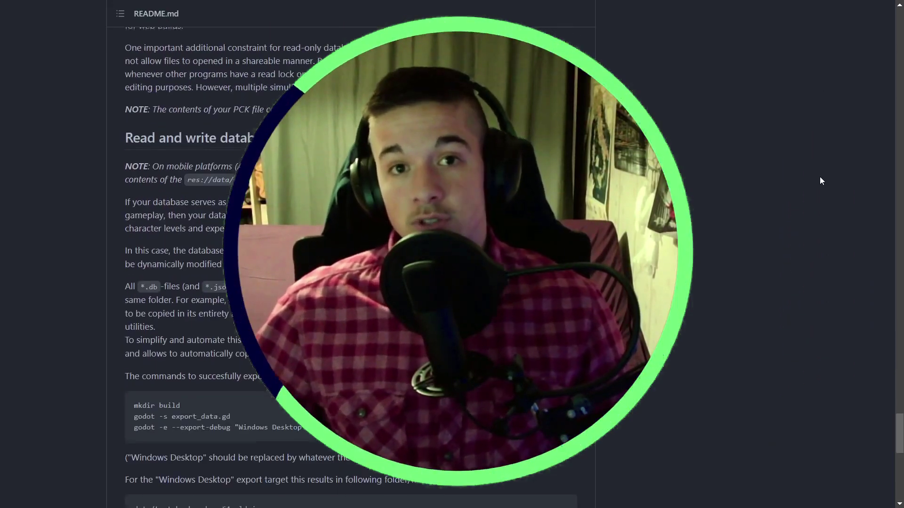
{"action": "scroll", "coordinate": [820, 181], "scroll_direction": "down", "scroll_amount": 4}
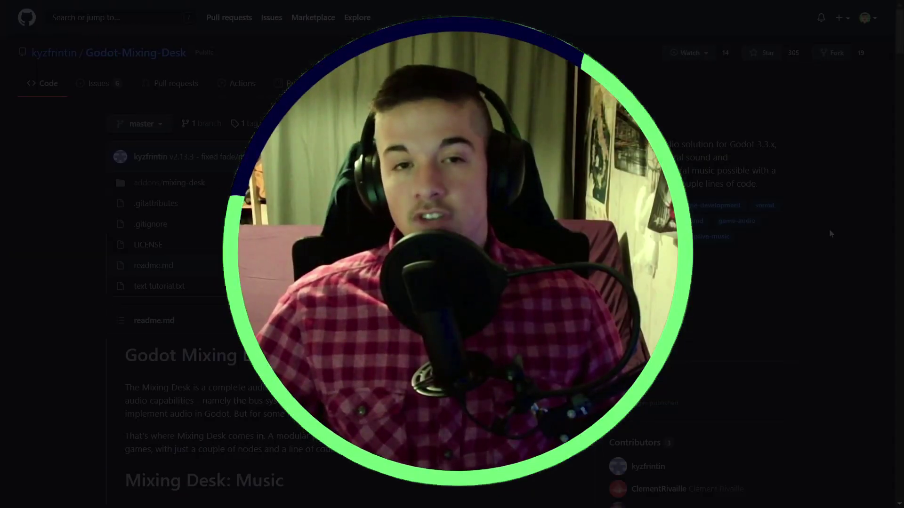
Scroll the Mixing Desk README past Adapting the music, Horizontal Resequencing and Mixing Desk: Sound to the end
{"action": "scroll", "coordinate": [829, 229], "scroll_direction": "down", "scroll_amount": 3}
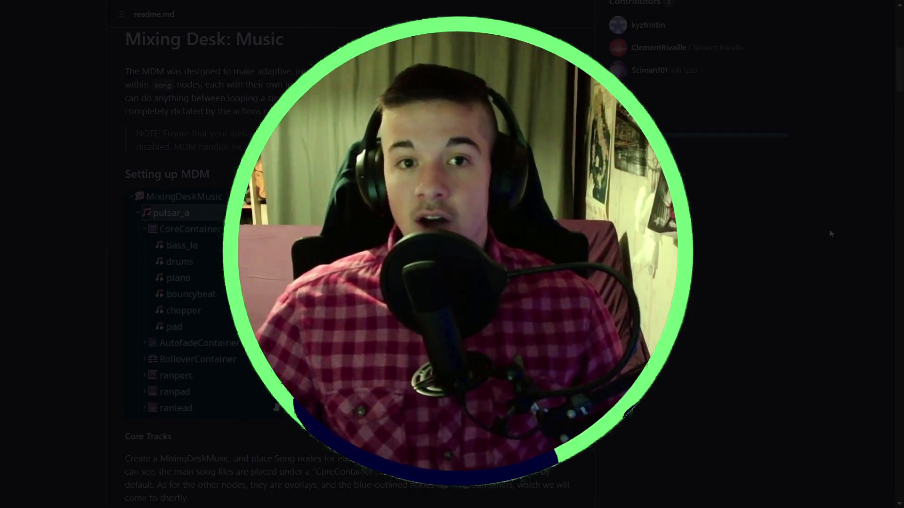
{"action": "scroll", "coordinate": [829, 229], "scroll_direction": "down", "scroll_amount": 7}
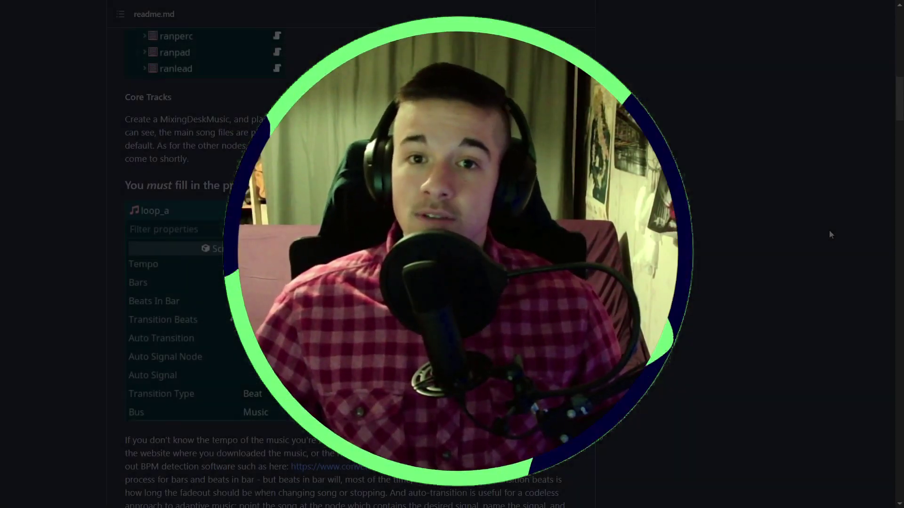
{"action": "scroll", "coordinate": [829, 230], "scroll_direction": "down", "scroll_amount": 7}
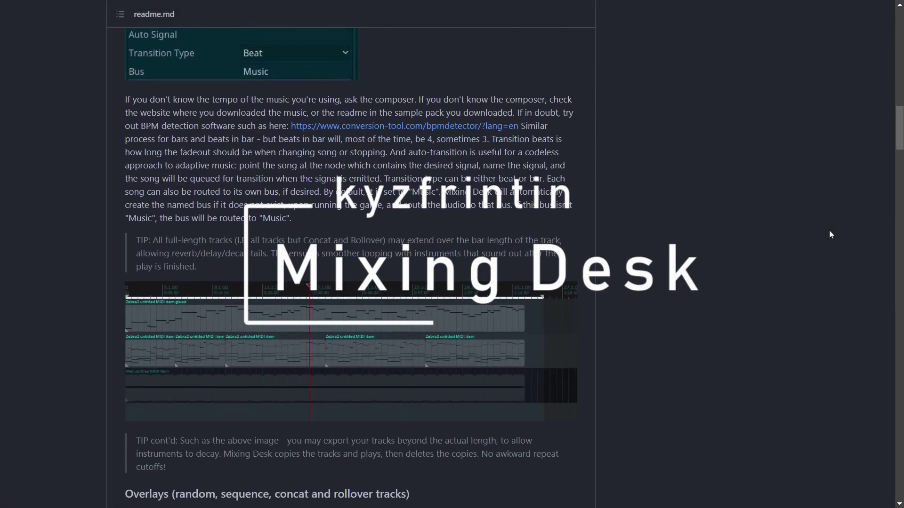
{"action": "scroll", "coordinate": [829, 234], "scroll_direction": "down", "scroll_amount": 8}
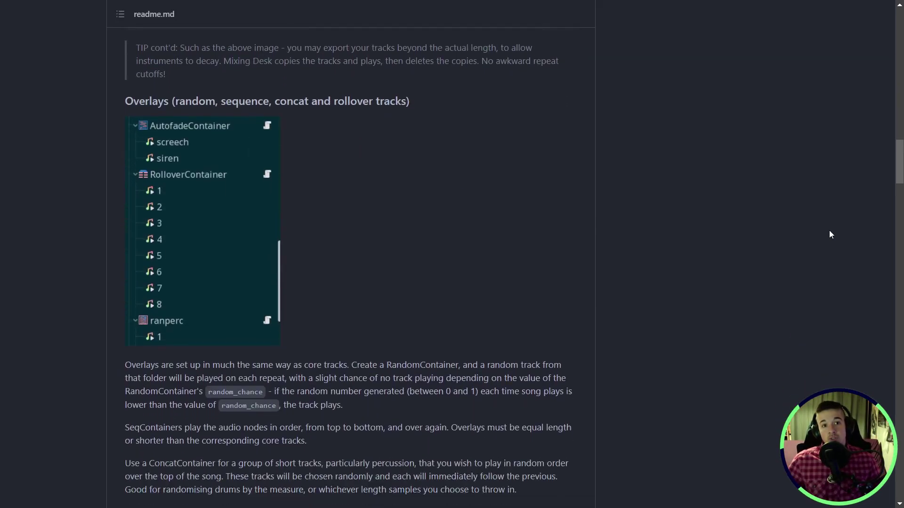
{"action": "scroll", "coordinate": [830, 234], "scroll_direction": "down", "scroll_amount": 8}
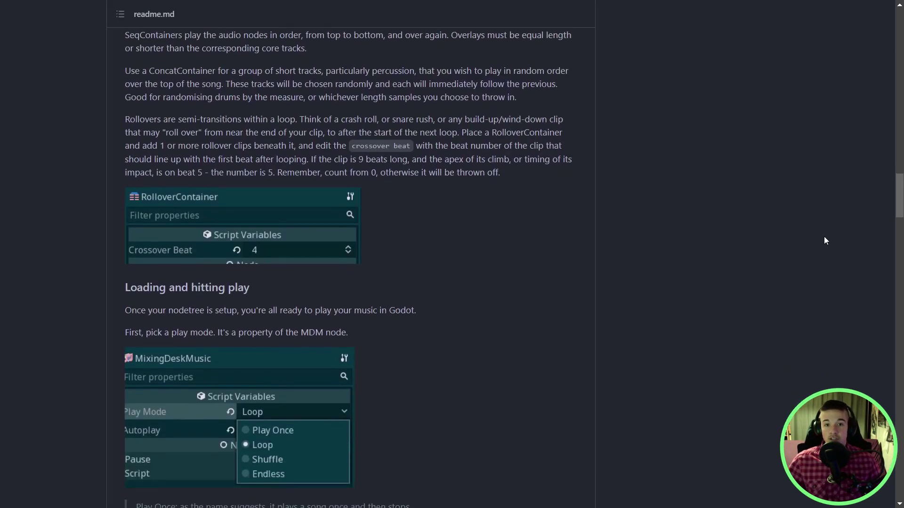
{"action": "scroll", "coordinate": [821, 242], "scroll_direction": "down", "scroll_amount": 9}
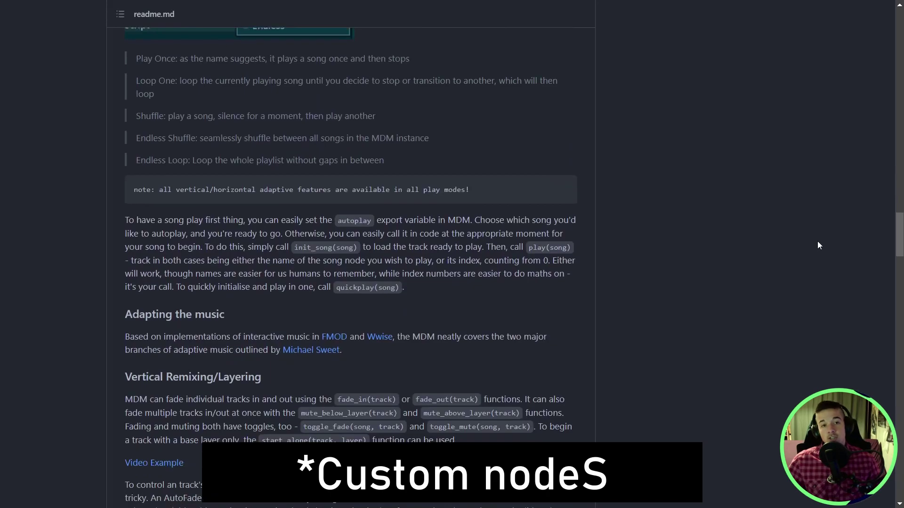
{"action": "scroll", "coordinate": [818, 244], "scroll_direction": "down", "scroll_amount": 6}
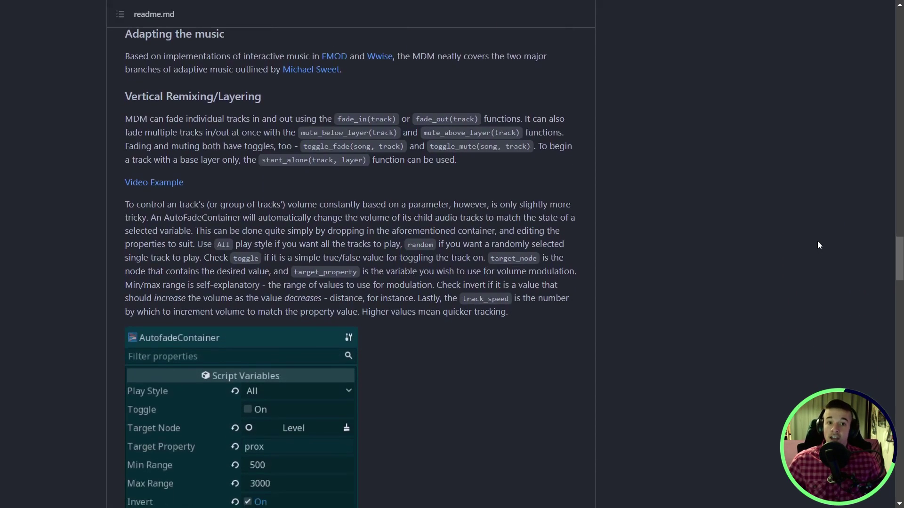
{"action": "scroll", "coordinate": [817, 245], "scroll_direction": "down", "scroll_amount": 10}
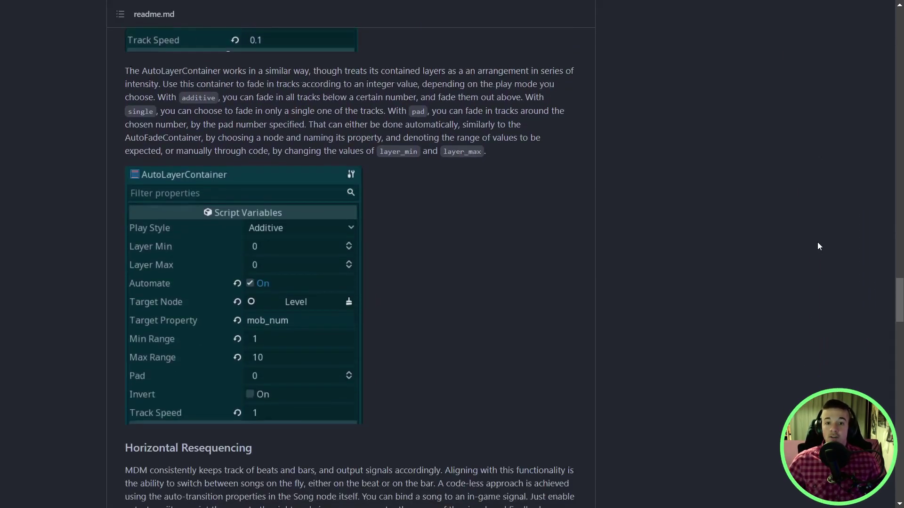
{"action": "scroll", "coordinate": [818, 246], "scroll_direction": "down", "scroll_amount": 8}
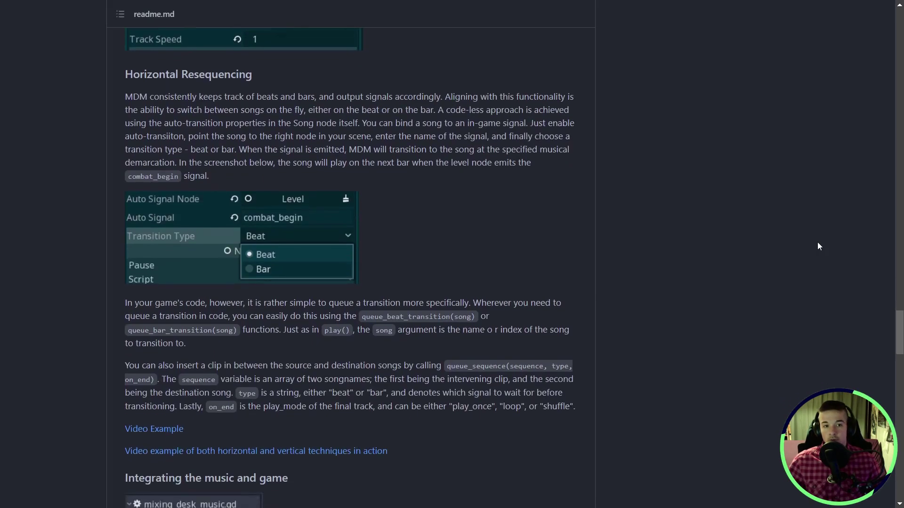
{"action": "scroll", "coordinate": [817, 243], "scroll_direction": "down", "scroll_amount": 9}
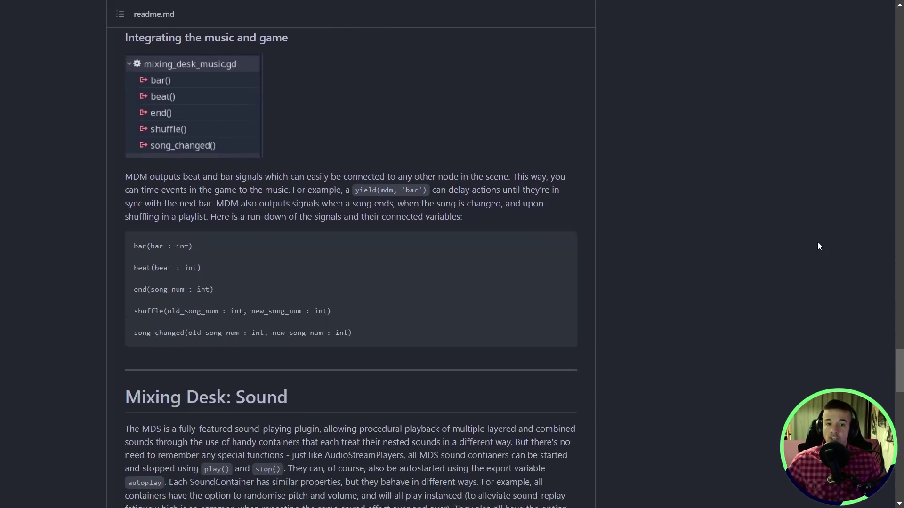
{"action": "scroll", "coordinate": [818, 246], "scroll_direction": "down", "scroll_amount": 8}
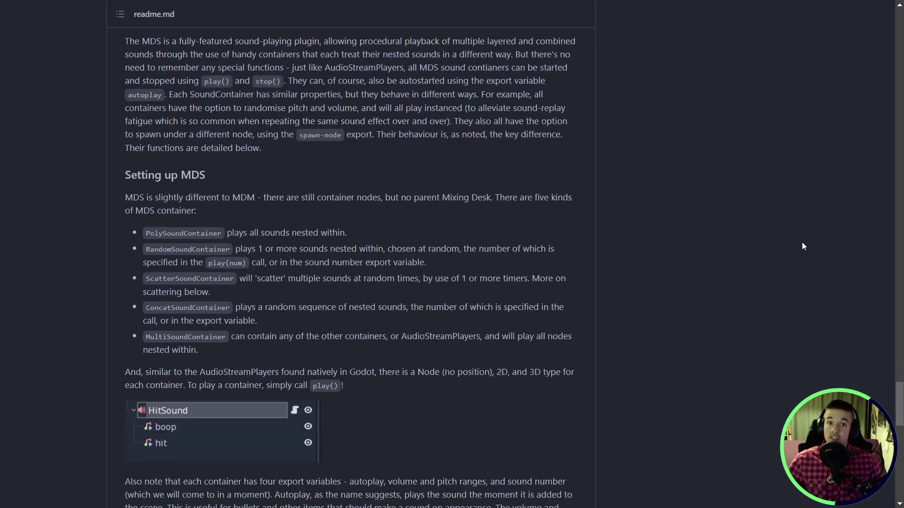
{"action": "scroll", "coordinate": [778, 243], "scroll_direction": "down", "scroll_amount": 6}
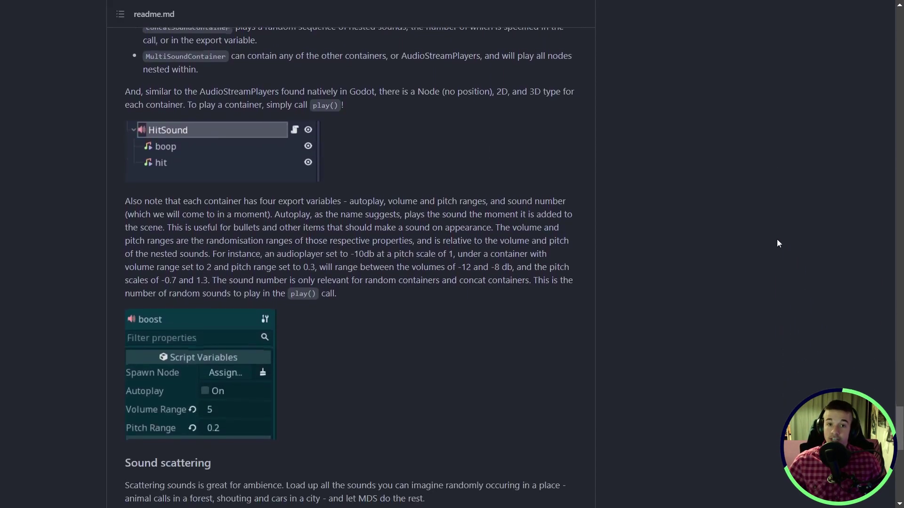
{"action": "scroll", "coordinate": [778, 243], "scroll_direction": "down", "scroll_amount": 7}
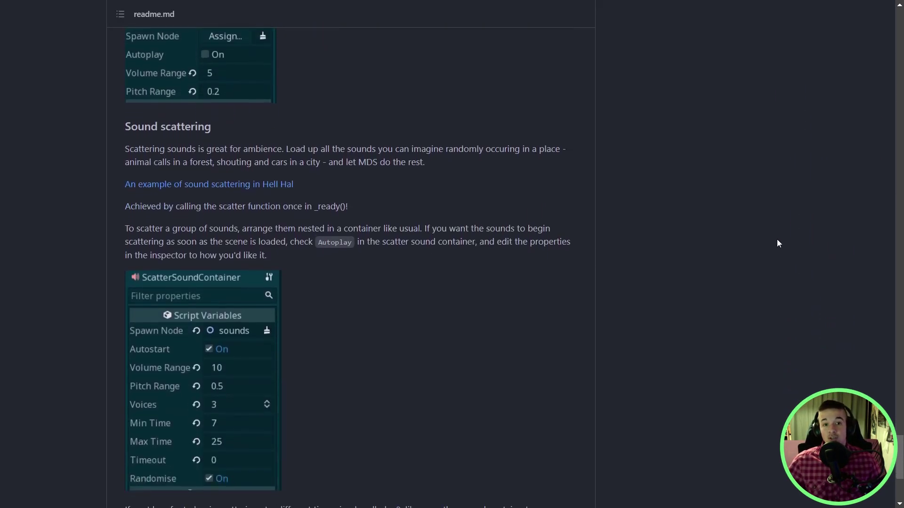
{"action": "scroll", "coordinate": [777, 241], "scroll_direction": "down", "scroll_amount": 5}
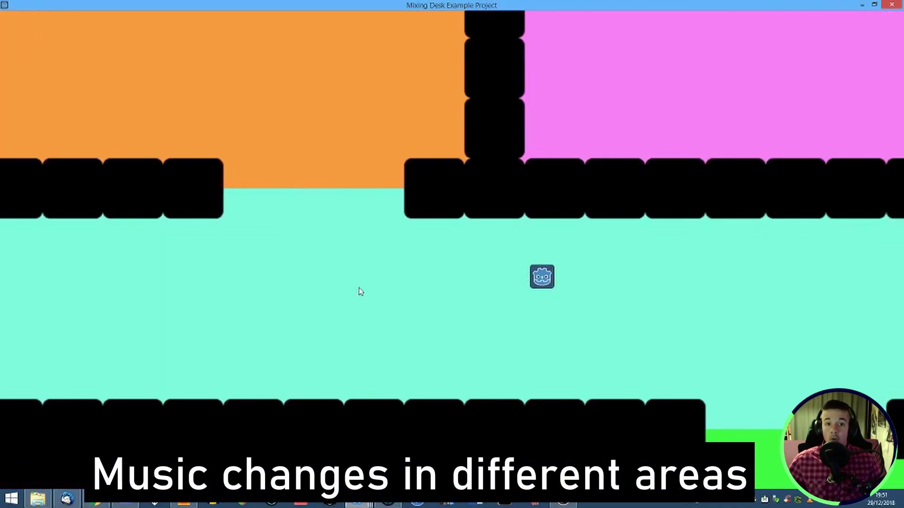
Move the character into the green area, then up through the ceiling gap into the pink area
{"action": "key", "text": "Left"}
{"action": "key", "text": "Down"}
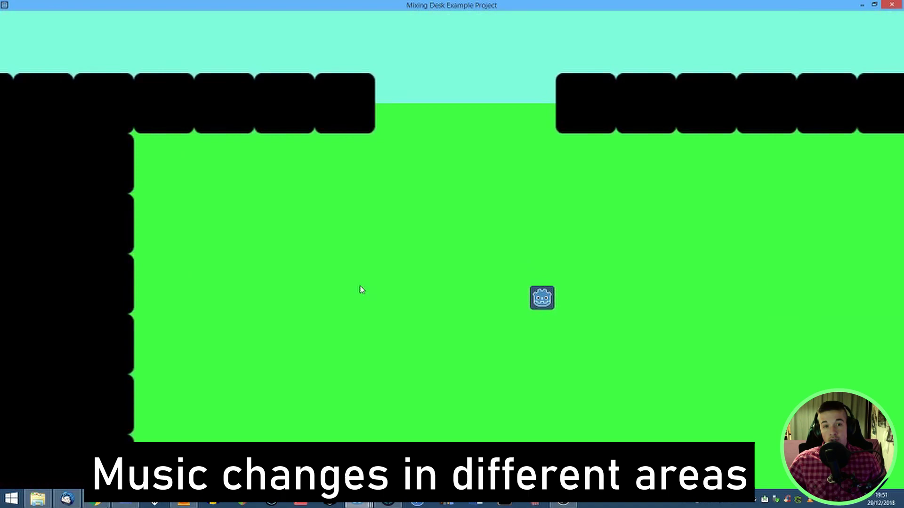
{"action": "key", "text": "Right"}
{"action": "key", "text": "Up"}
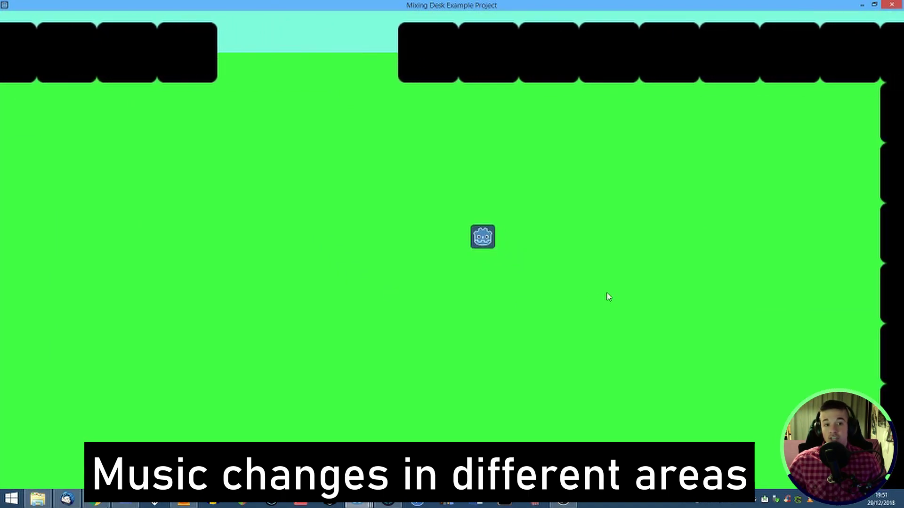
{"action": "key", "text": "Up"}
{"action": "key", "text": "Left"}
{"action": "key", "text": "Right"}
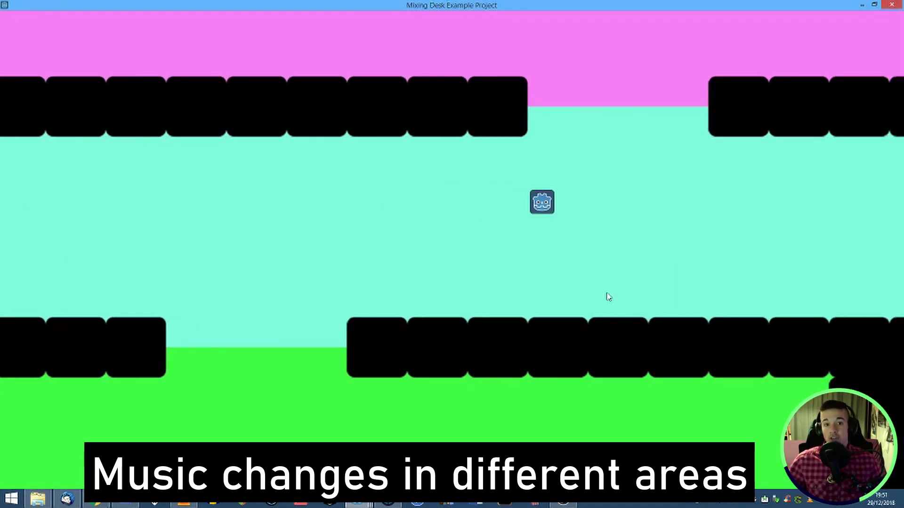
{"action": "key", "text": "Up"}
{"action": "key", "text": "Right"}
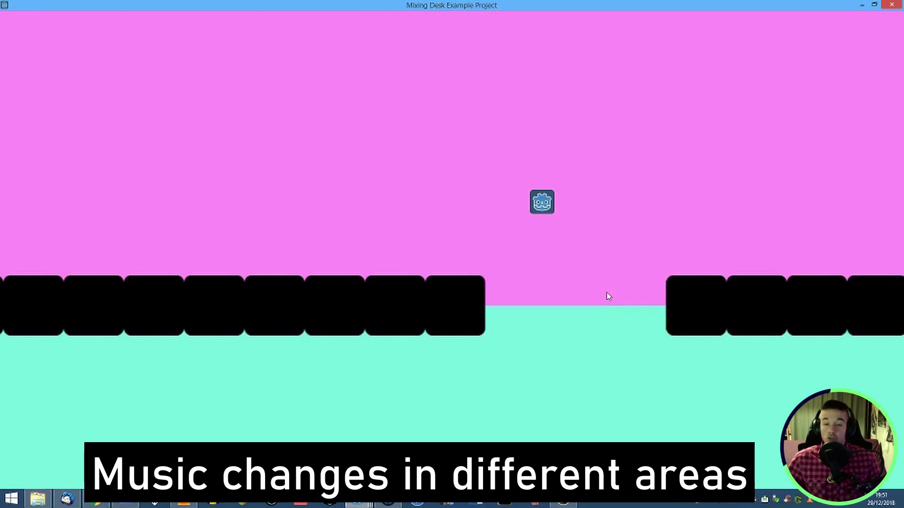
Drop the character back into the cyan area, then move left and down into the blue area
{"action": "key", "text": "Down"}
{"action": "key", "text": "Left"}
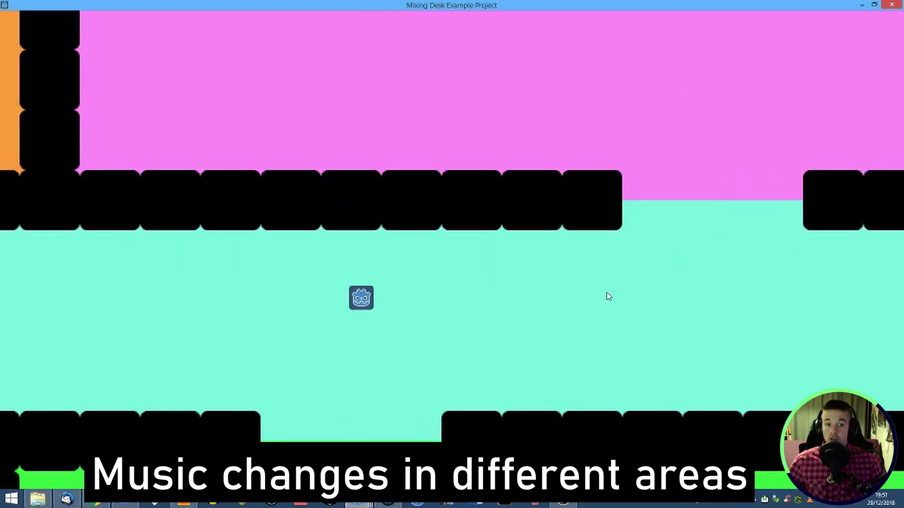
{"action": "key", "text": "Left"}
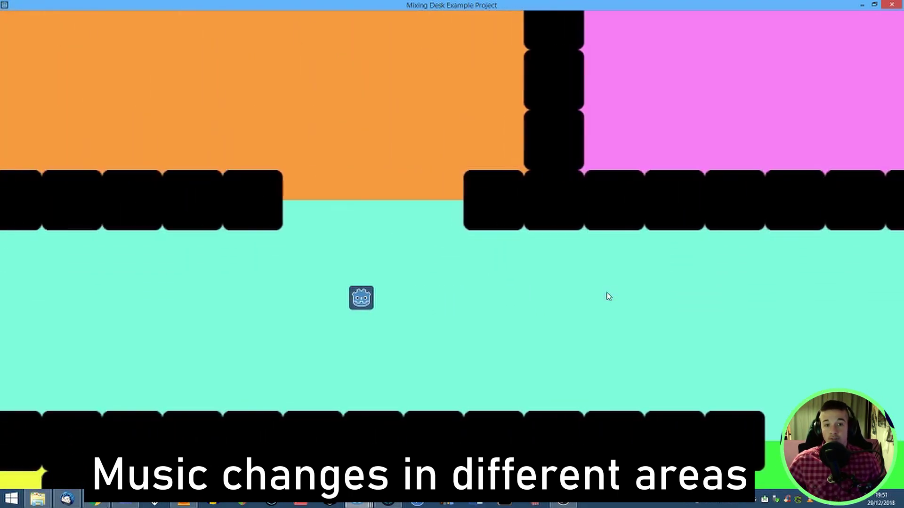
{"action": "key", "text": "Down"}
{"action": "key", "text": "Left"}
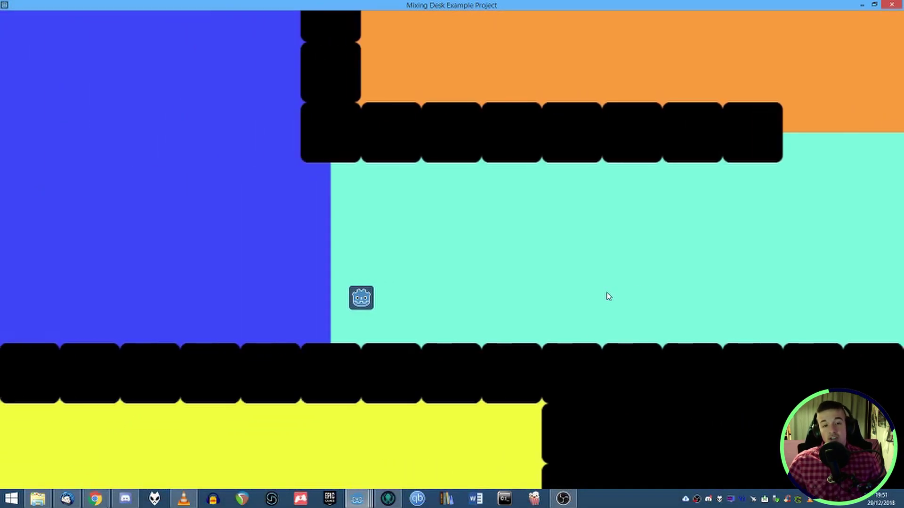
{"action": "key", "text": "Left"}
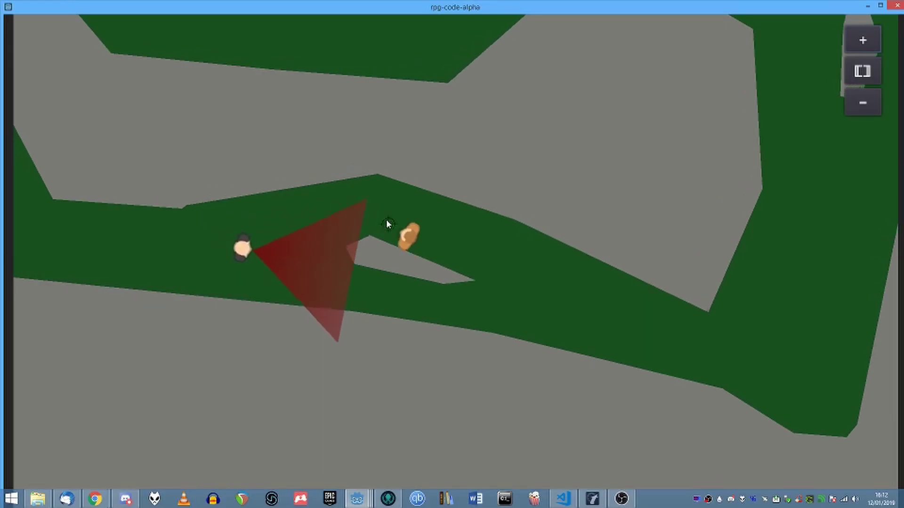
In rpg-code-alpha, walk the player right past the orange guard, then back left
{"action": "key", "text": "d"}
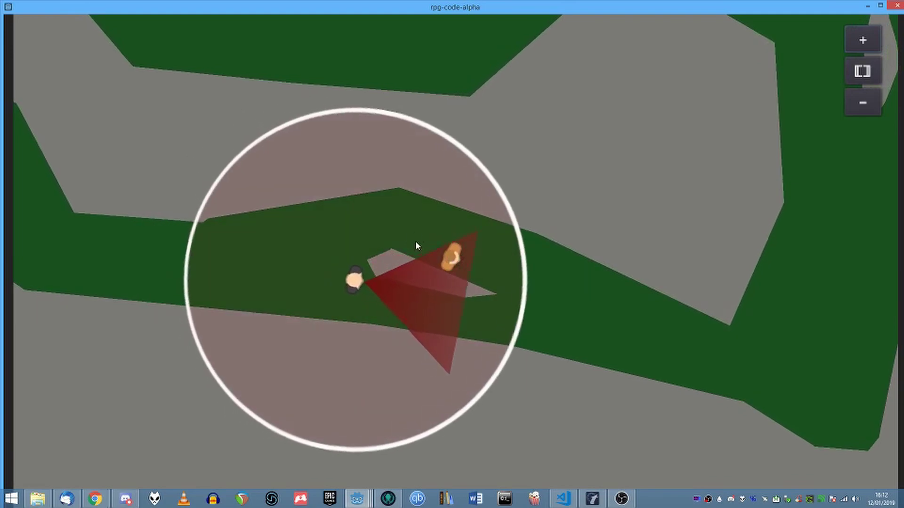
{"action": "key", "text": "d"}
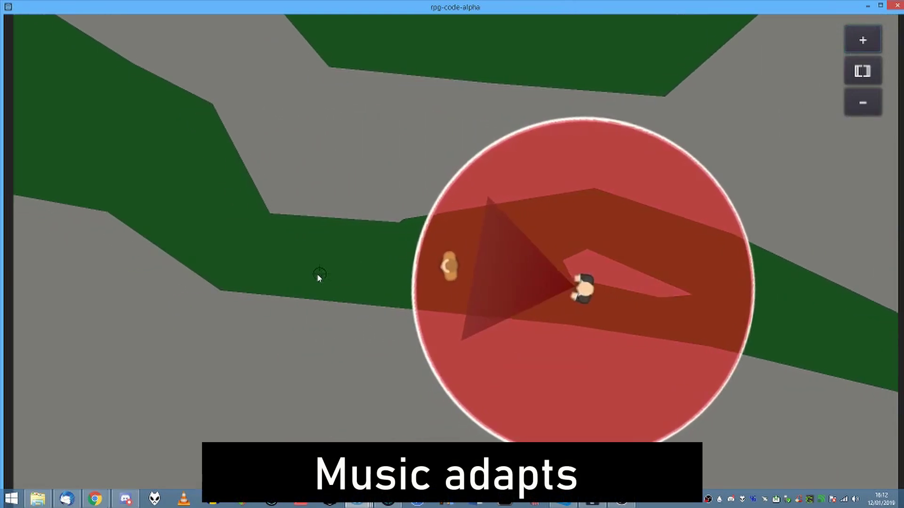
{"action": "key", "text": "a"}
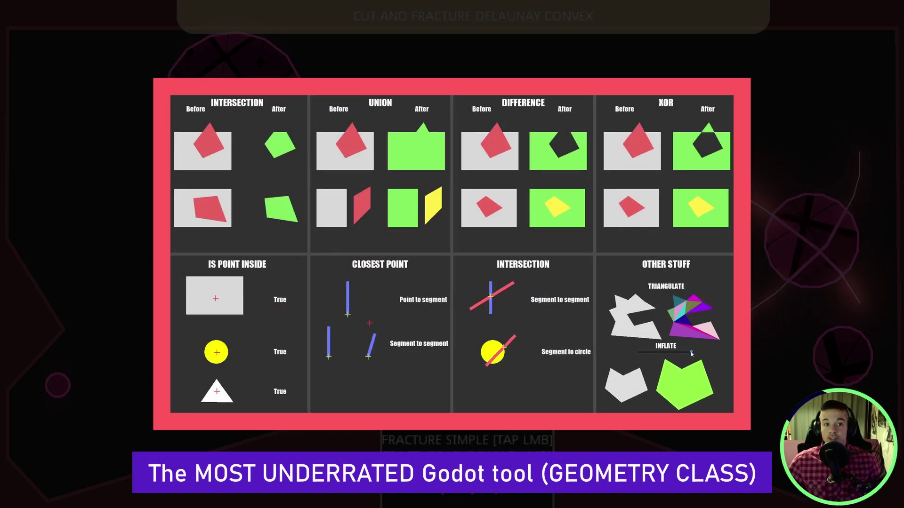
Shatter the background circle and top-left ball, slicing the ball with a cut line
{"action": "left_click", "coordinate": [804, 244]}
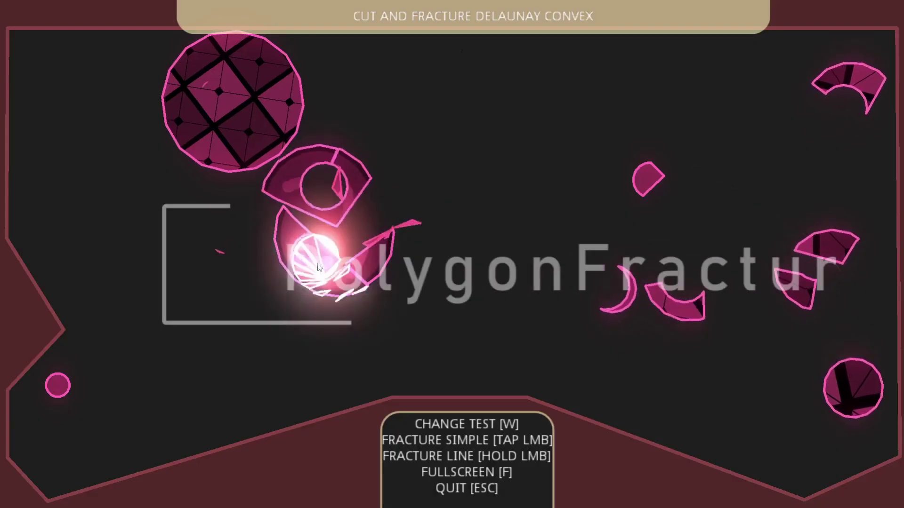
{"action": "left_click", "coordinate": [221, 151]}
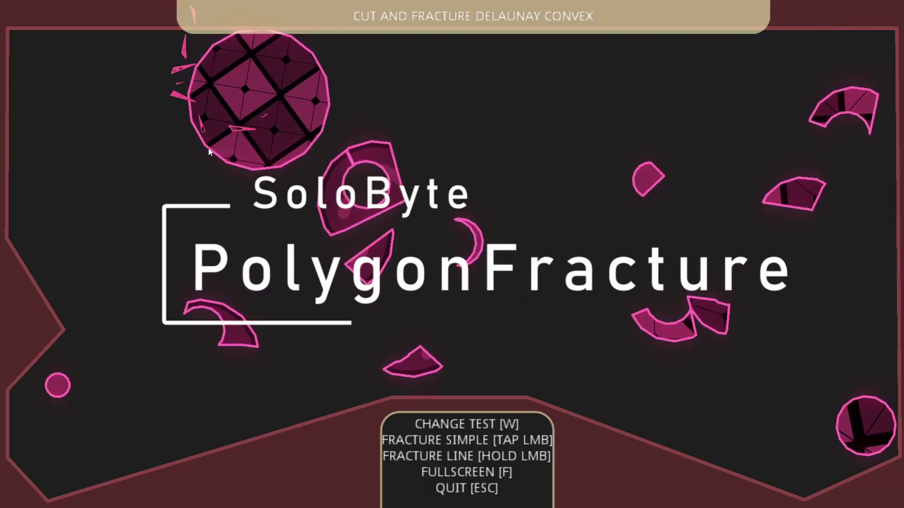
{"action": "mouse_move", "coordinate": [61, 218]}
{"action": "left_mouse_down"}
{"action": "mouse_move", "coordinate": [188, 119]}
{"action": "mouse_move", "coordinate": [576, 221]}
{"action": "left_mouse_up"}
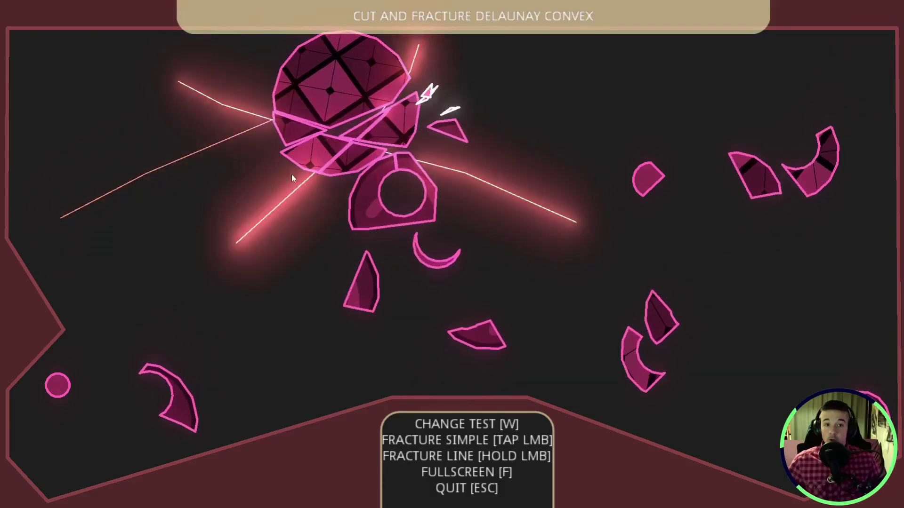
{"action": "left_click", "coordinate": [363, 106]}
Toggle to Point Fracture and back to Cut and Fracture Delaunay Convex, then shatter and slice another ball
{"action": "key", "text": "w"}
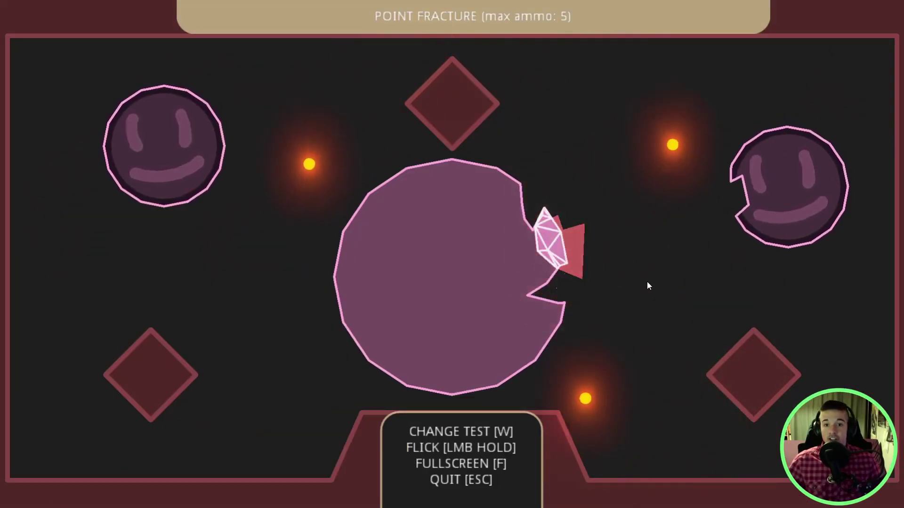
{"action": "key", "text": "w"}
{"action": "left_click", "coordinate": [433, 193]}
{"action": "left_click_drag", "start_coordinate": [492, 214], "coordinate": [347, 374]}
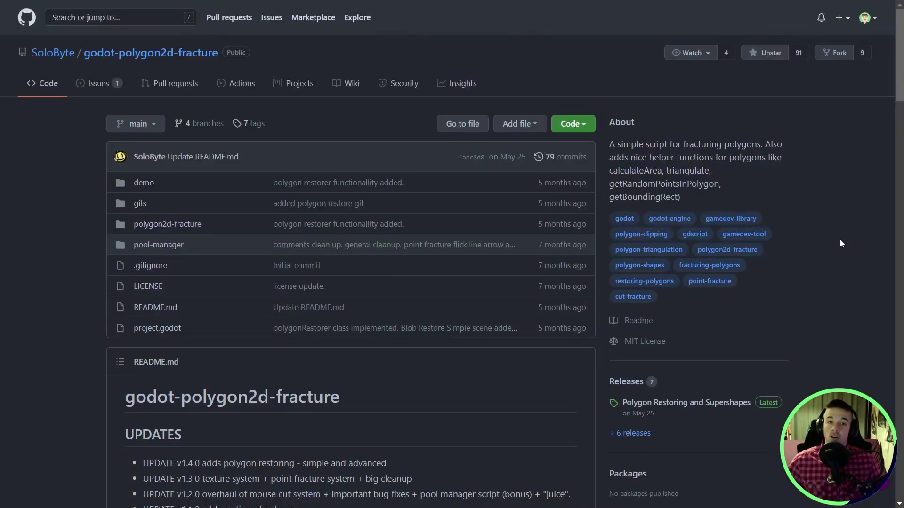
Scroll the godot-polygon2d-fracture README through UPDATES, Info, Point Fracture and Cut Method
{"action": "scroll", "coordinate": [840, 239], "scroll_direction": "down", "scroll_amount": 1}
{"action": "scroll", "coordinate": [840, 239], "scroll_direction": "down", "scroll_amount": 3}
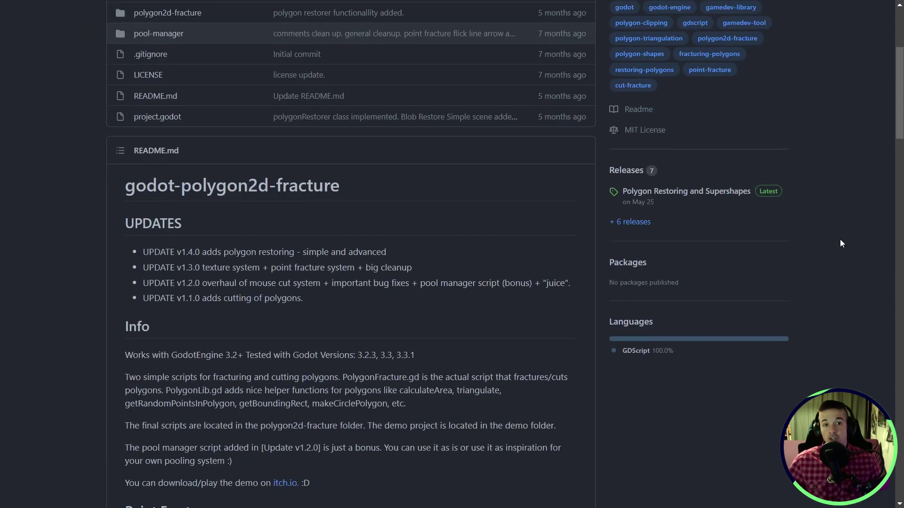
{"action": "scroll", "coordinate": [840, 239], "scroll_direction": "up", "scroll_amount": 2}
{"action": "scroll", "coordinate": [840, 239], "scroll_direction": "down", "scroll_amount": 5}
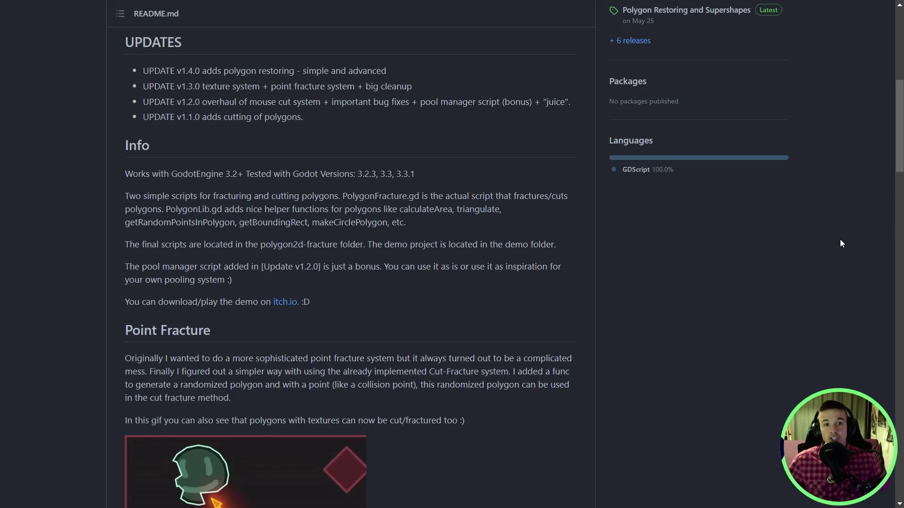
{"action": "scroll", "coordinate": [840, 240], "scroll_direction": "down", "scroll_amount": 3}
{"action": "scroll", "coordinate": [799, 248], "scroll_direction": "down", "scroll_amount": 2}
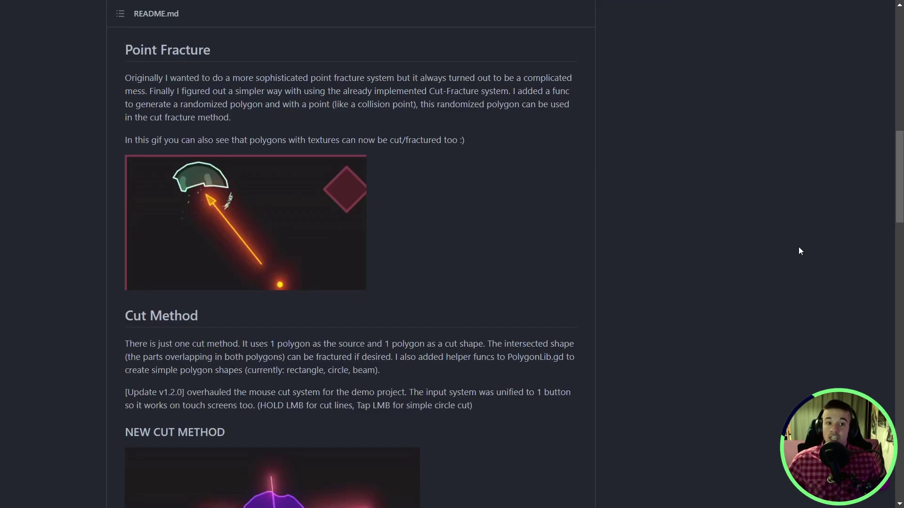
{"action": "scroll", "coordinate": [799, 248], "scroll_direction": "down", "scroll_amount": 5}
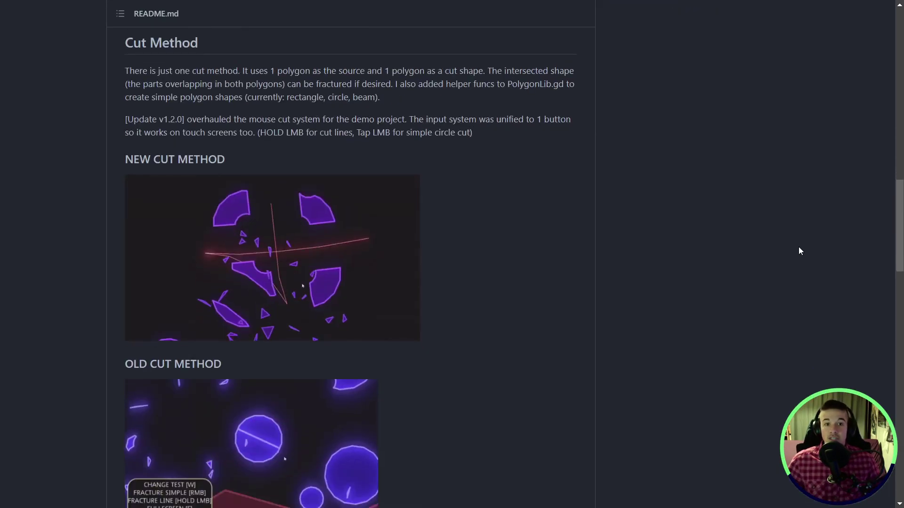
{"action": "scroll", "coordinate": [799, 248], "scroll_direction": "down", "scroll_amount": 10}
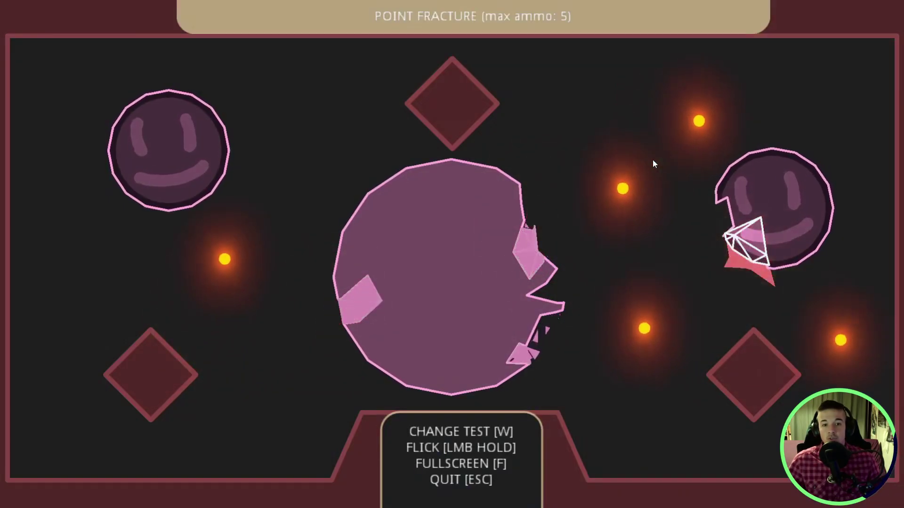
Flick a shot into the pink shapes, fracture the teal shapes in Fracture Delaunay, then switch to Polygon Restoring Simple
{"action": "left_click_drag", "start_coordinate": [585, 150], "coordinate": [694, 205]}
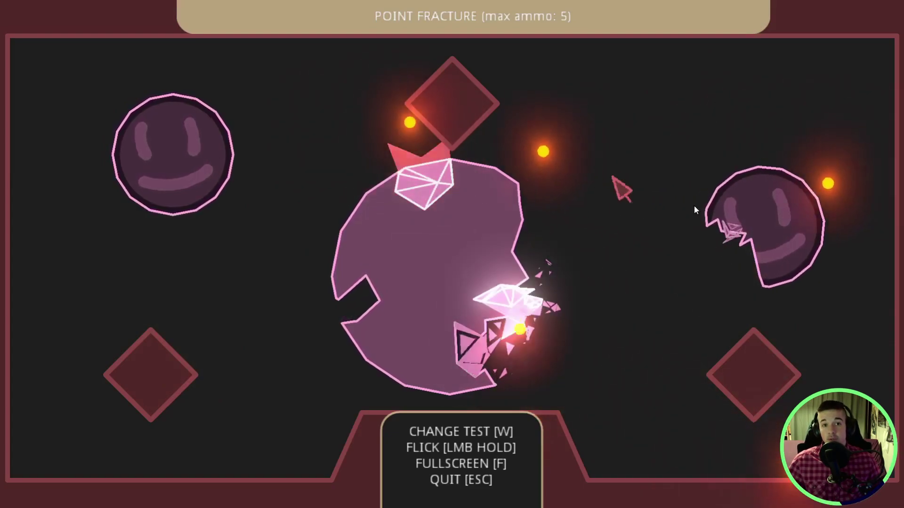
{"action": "key", "text": "w"}
{"action": "key", "text": "space"}
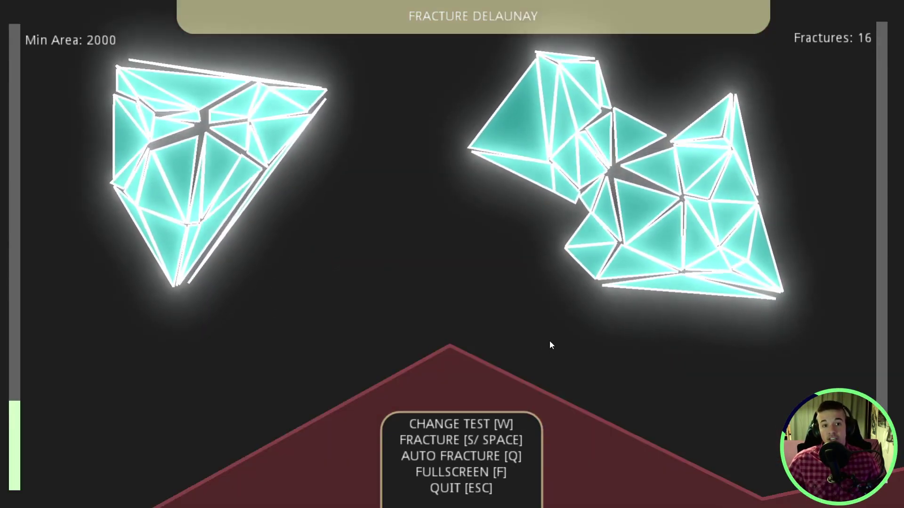
{"action": "key", "text": "w"}
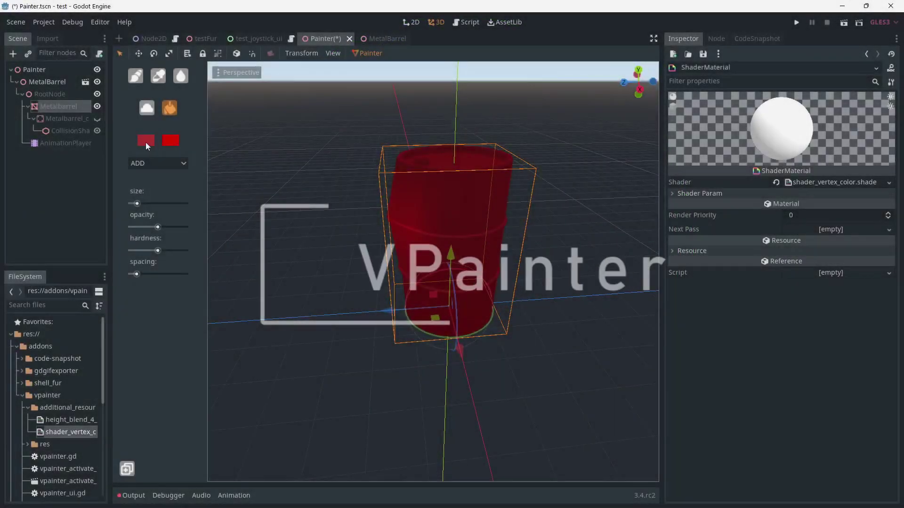
Change the VPainter brush colours to deep red, then black, then near-white
{"action": "left_click", "coordinate": [145, 142]}
{"action": "left_click", "coordinate": [94, 90]}
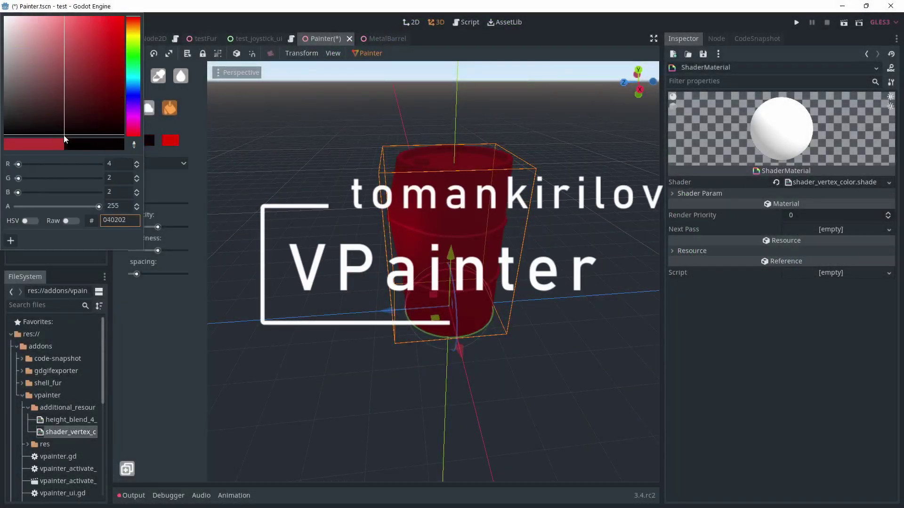
{"action": "left_click", "coordinate": [207, 295]}
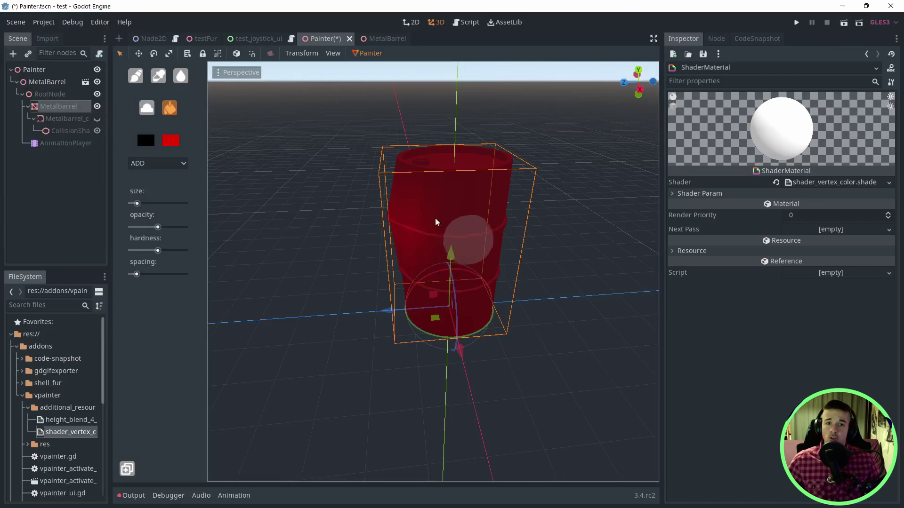
{"action": "left_click", "coordinate": [171, 143]}
{"action": "left_click", "coordinate": [363, 236]}
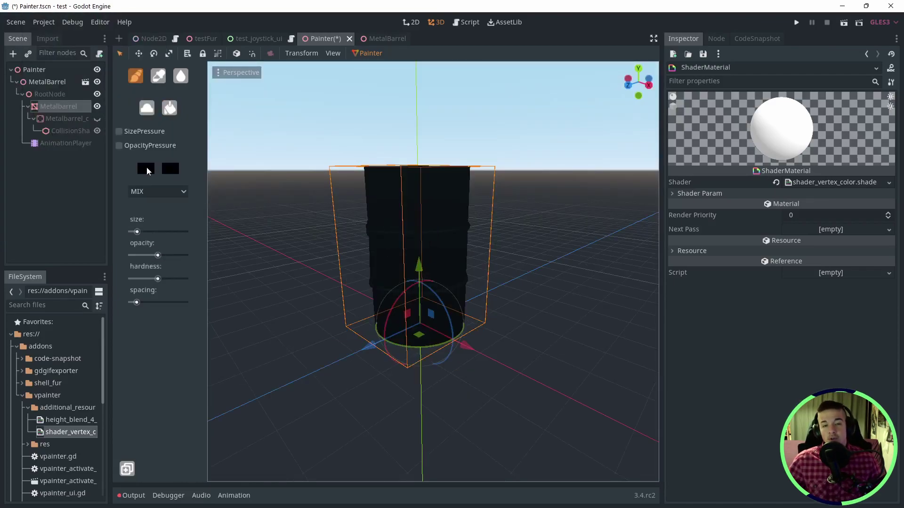
{"action": "left_click", "coordinate": [148, 171]}
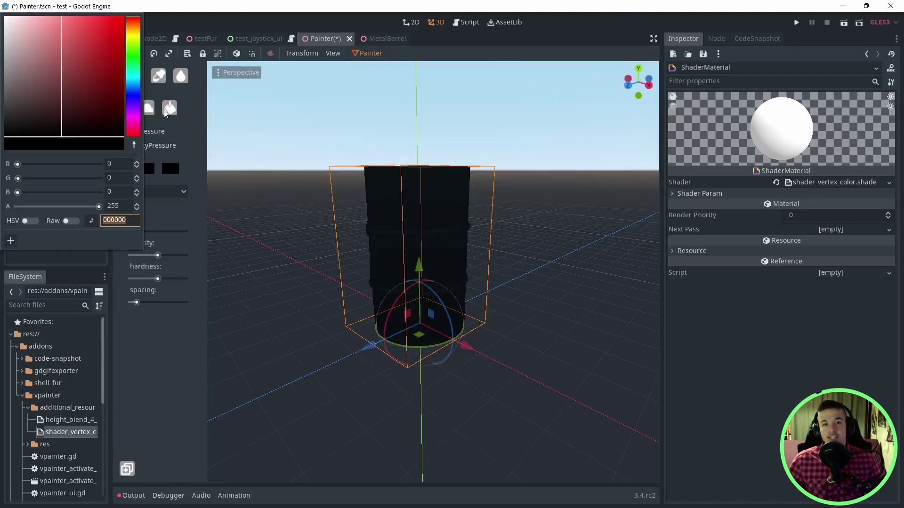
{"action": "left_click", "coordinate": [174, 341]}
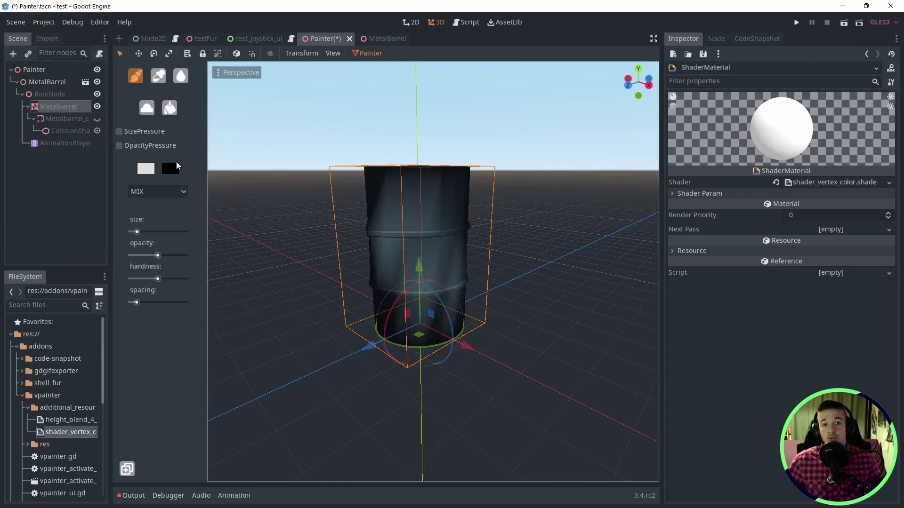
{"action": "left_click", "coordinate": [174, 169]}
{"action": "left_click", "coordinate": [141, 352]}
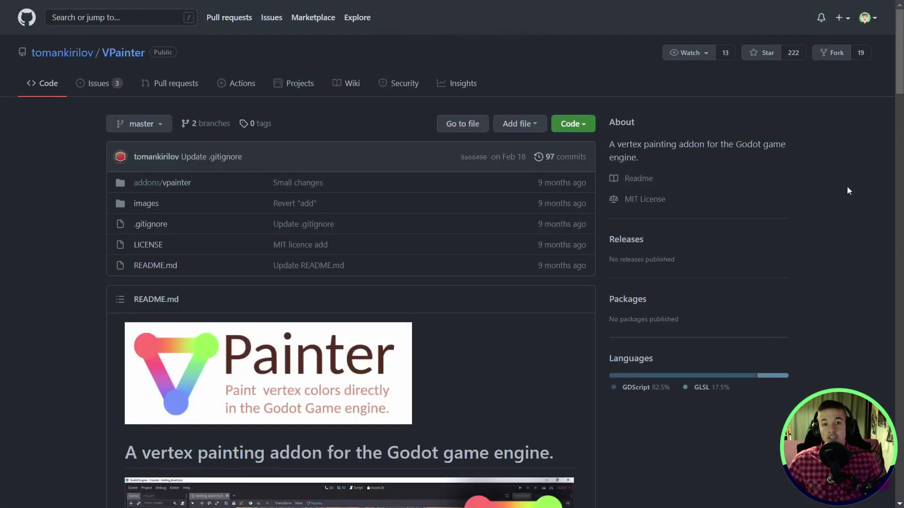
Scroll the VPainter README to DOWNLOAD AND INSTALL, then orbit to a close, level view of the barrel
{"action": "scroll", "coordinate": [846, 186], "scroll_direction": "down", "scroll_amount": 5}
{"action": "scroll", "coordinate": [847, 187], "scroll_direction": "down", "scroll_amount": 8}
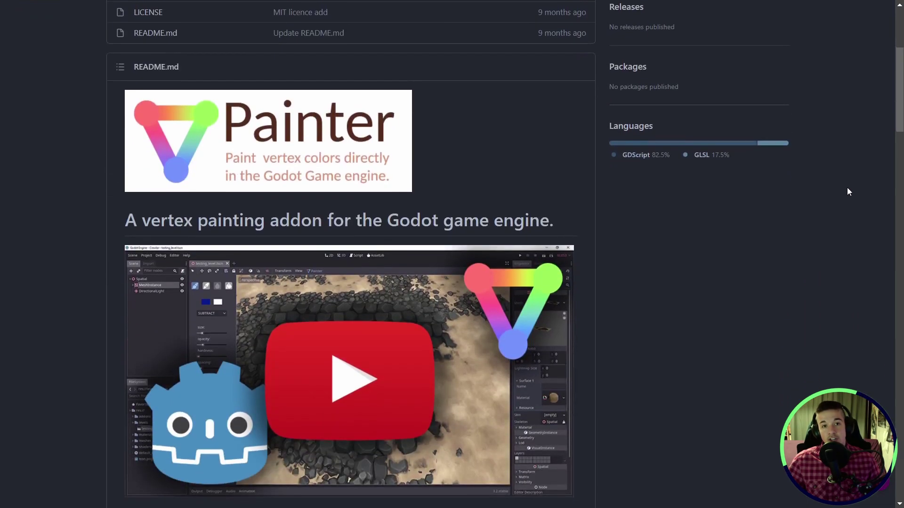
{"action": "scroll", "coordinate": [847, 191], "scroll_direction": "down", "scroll_amount": 1}
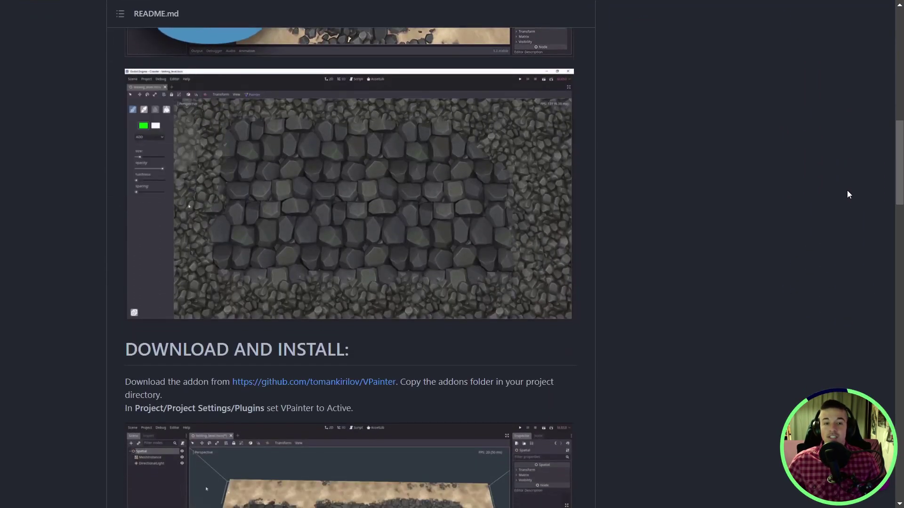
{"action": "scroll", "coordinate": [847, 191], "scroll_direction": "down", "scroll_amount": 1}
{"action": "scroll", "coordinate": [848, 191], "scroll_direction": "down", "scroll_amount": 5}
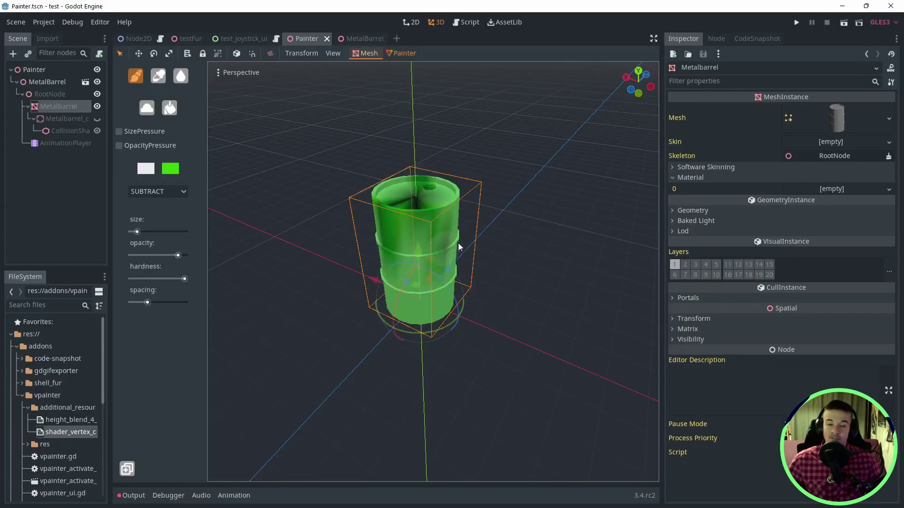
{"action": "scroll", "coordinate": [448, 203], "scroll_direction": "up", "scroll_amount": 4}
{"action": "middle_click_drag", "start_coordinate": [478, 276], "coordinate": [406, 249]}
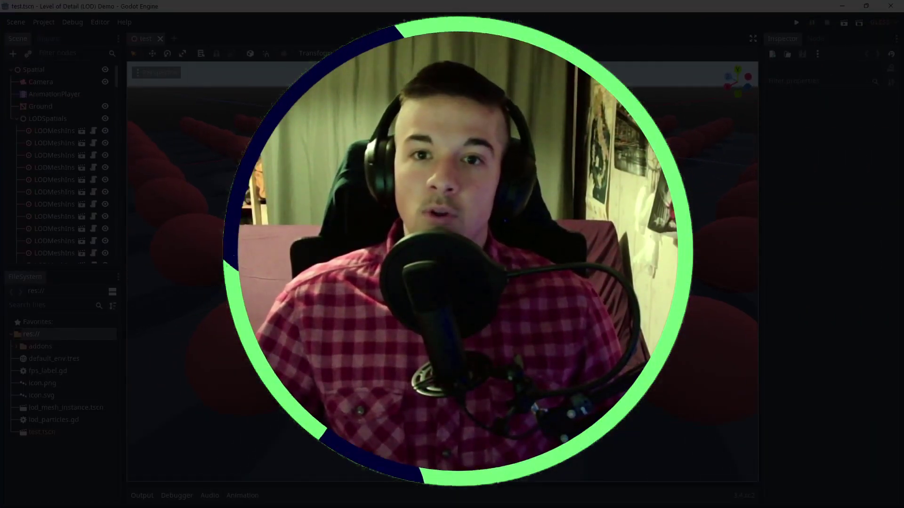
Select the LODSpatials group node and widen the Scene dock
{"action": "scroll", "coordinate": [134, 264], "scroll_direction": "down", "scroll_amount": 3}
{"action": "left_click", "coordinate": [42, 118]}
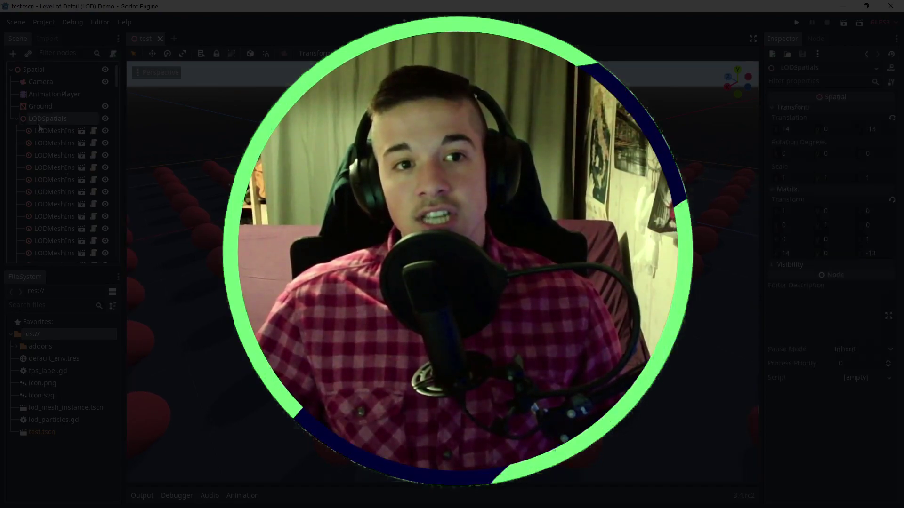
{"action": "left_click_drag", "start_coordinate": [123, 144], "coordinate": [151, 145]}
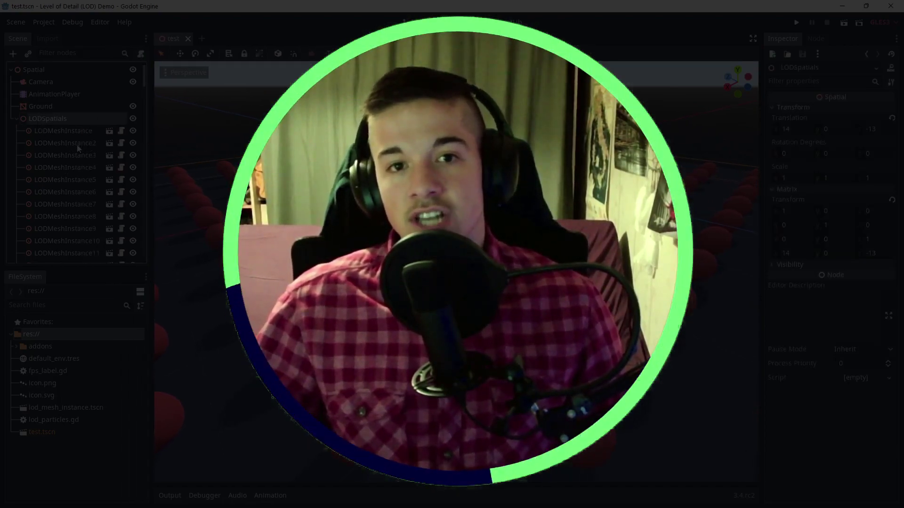
Open the first LODMeshInstance as its own scene and select MeshInstance-lod1
{"action": "scroll", "coordinate": [77, 145], "scroll_direction": "down", "scroll_amount": 5}
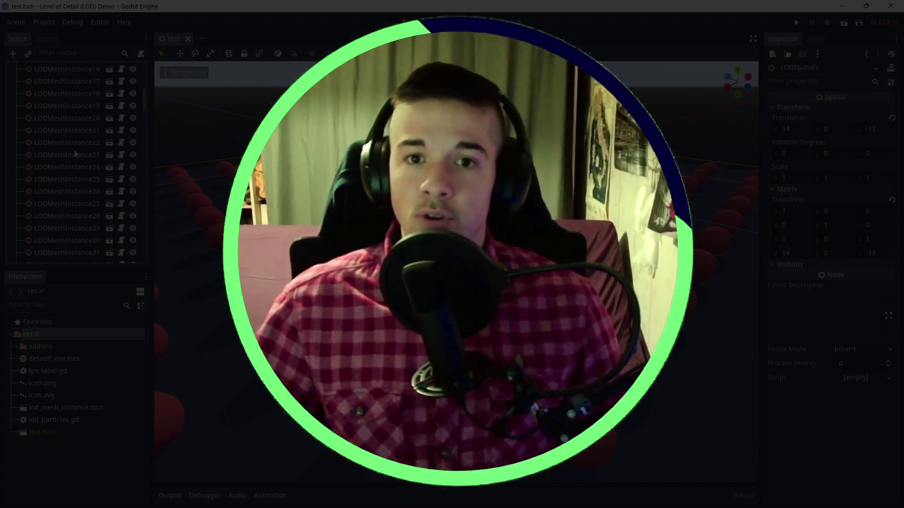
{"action": "scroll", "coordinate": [73, 153], "scroll_direction": "up", "scroll_amount": 5}
{"action": "left_click", "coordinate": [57, 83]}
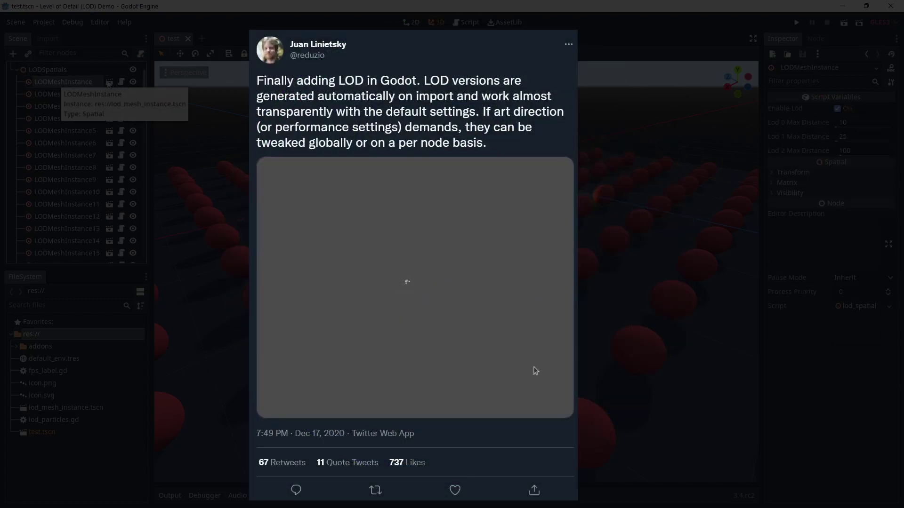
{"action": "left_click", "coordinate": [109, 82]}
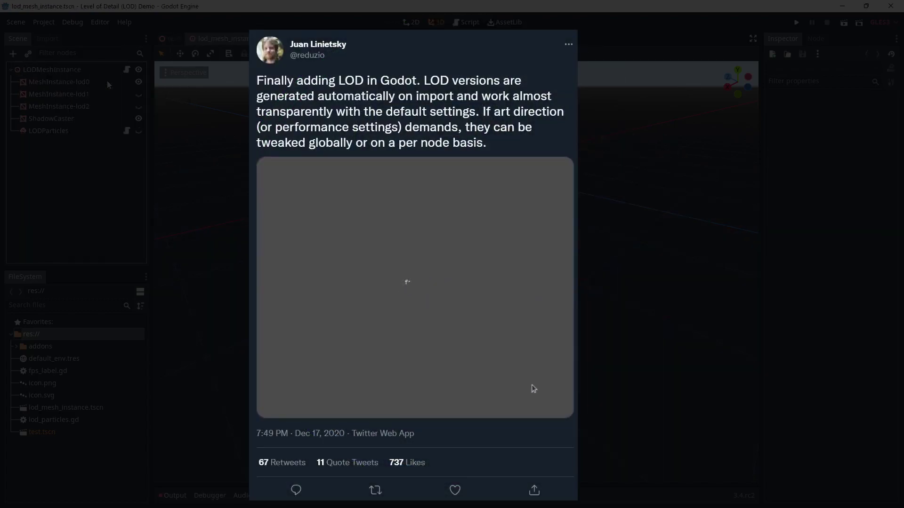
{"action": "left_click", "coordinate": [66, 94]}
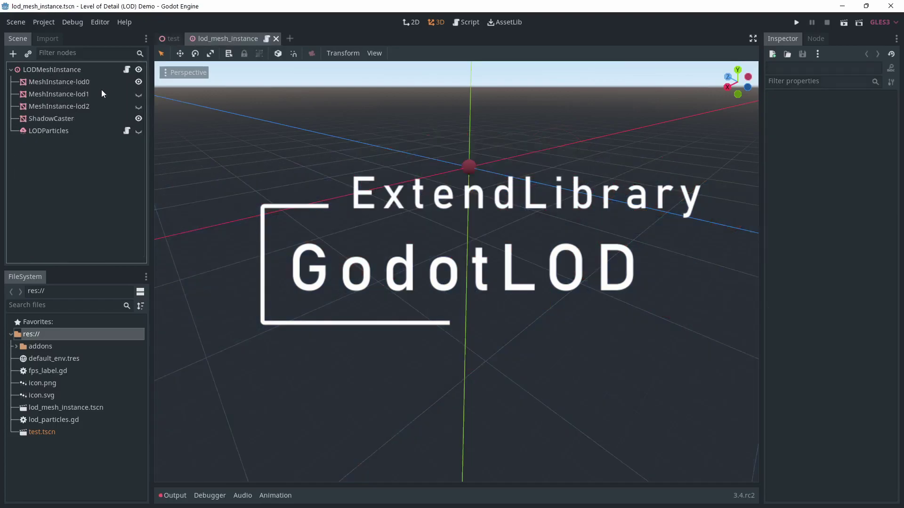
Select MeshInstance-lod1 and frame the LOD sphere in the viewport
{"action": "left_click", "coordinate": [66, 95]}
{"action": "scroll", "coordinate": [424, 181], "scroll_direction": "up", "scroll_amount": 5}
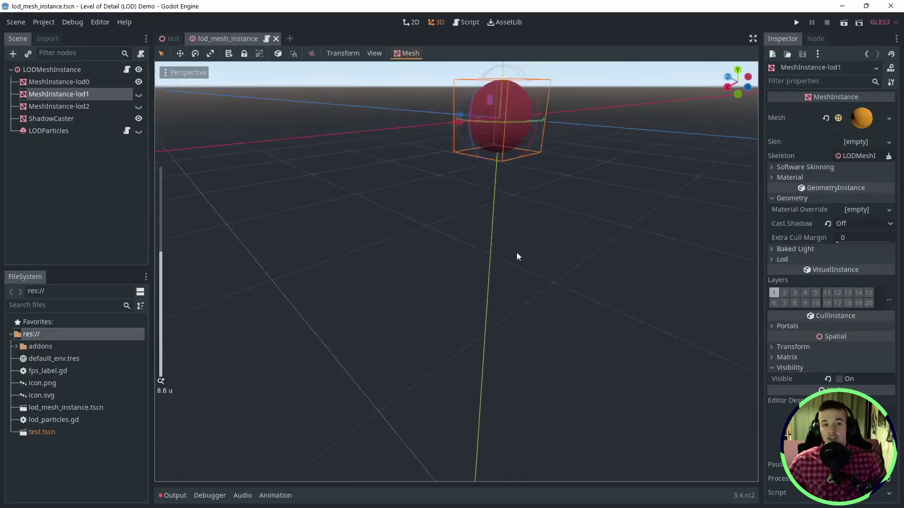
{"action": "key", "text": "f"}
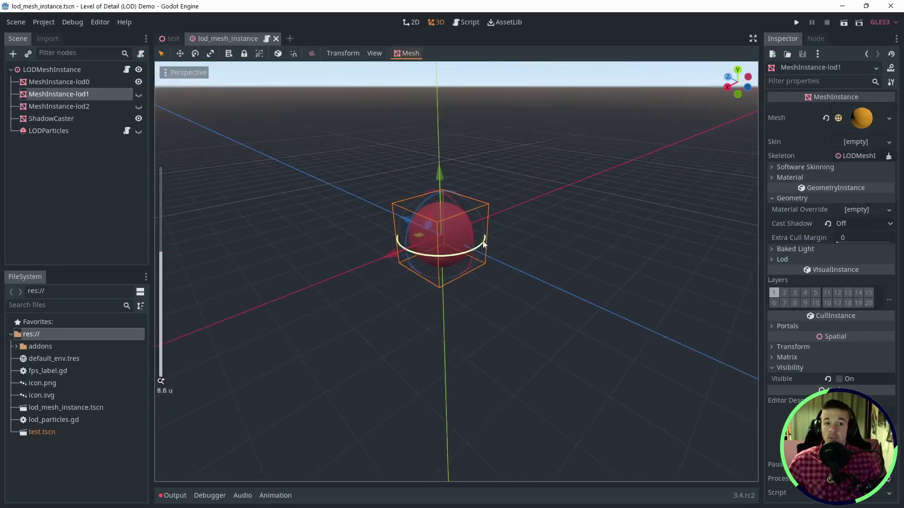
Toggle the full- and lower-detail sphere meshes' visibility, then play the test scene
{"action": "left_click", "coordinate": [138, 94]}
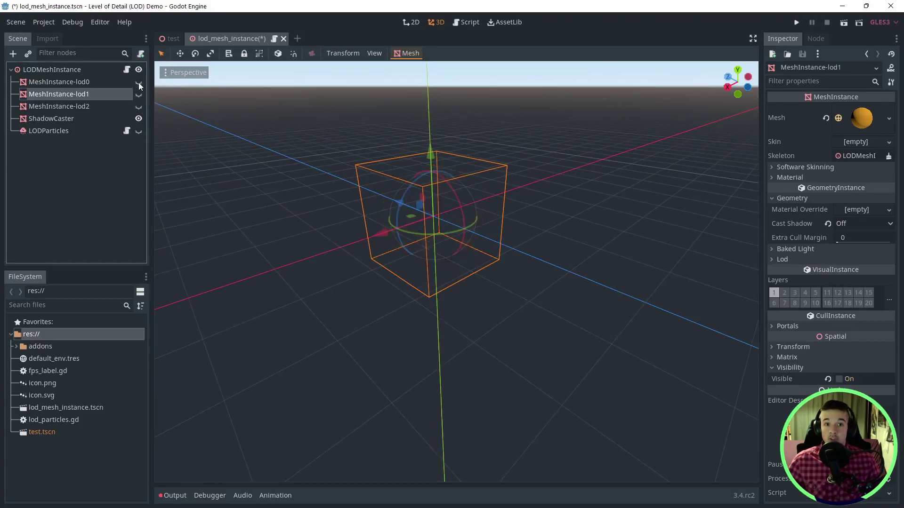
{"action": "left_click", "coordinate": [138, 94]}
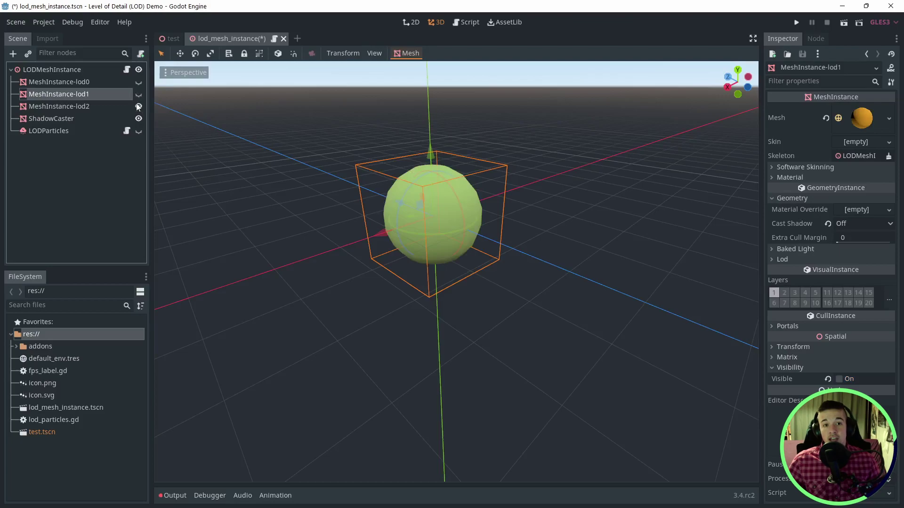
{"action": "left_click", "coordinate": [138, 94]}
{"action": "left_click", "coordinate": [138, 94]}
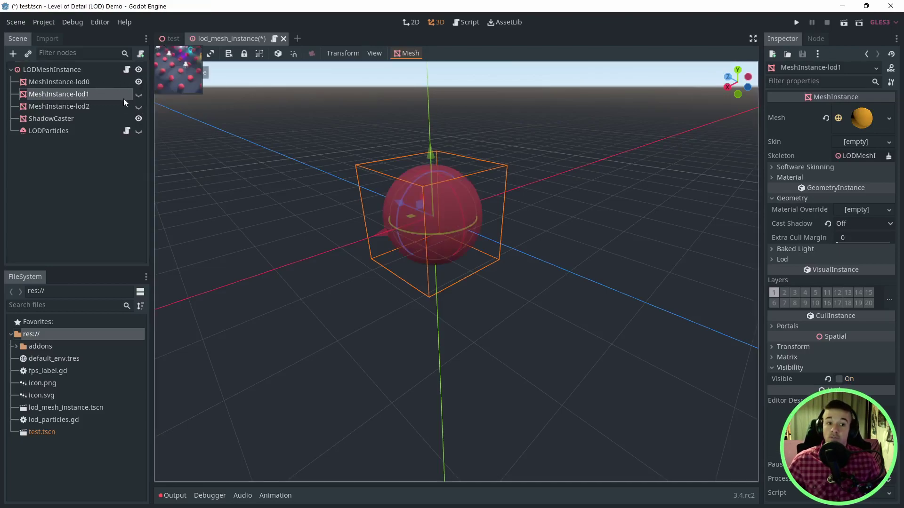
{"action": "left_click", "coordinate": [170, 39]}
{"action": "key", "text": "F5"}
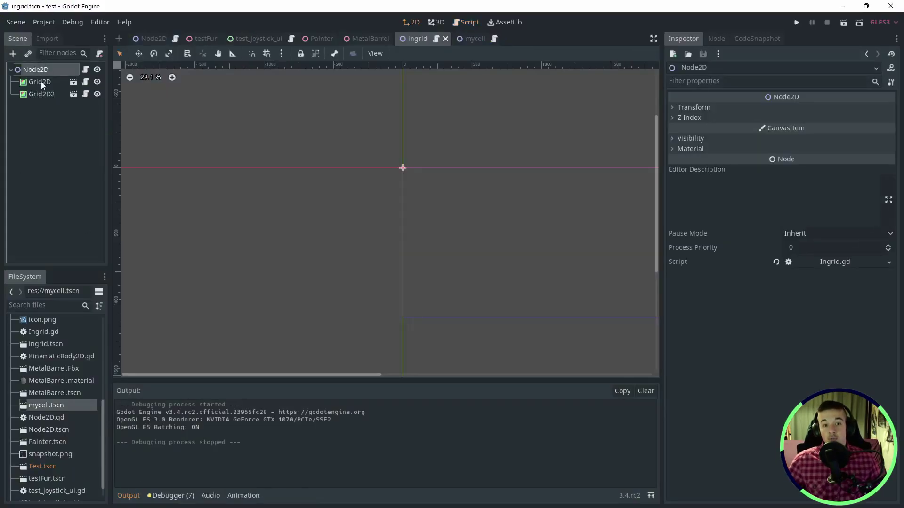
Inspect Grid2D and Grid2D2, hide Output, view Ingrid.gd, then switch to the mycell scene
{"action": "left_click", "coordinate": [41, 82]}
{"action": "left_click", "coordinate": [42, 93]}
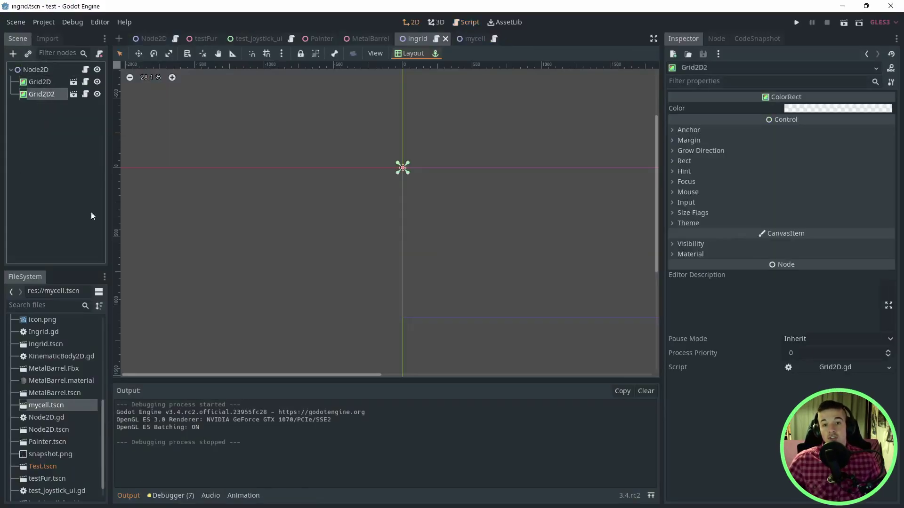
{"action": "left_click", "coordinate": [129, 495]}
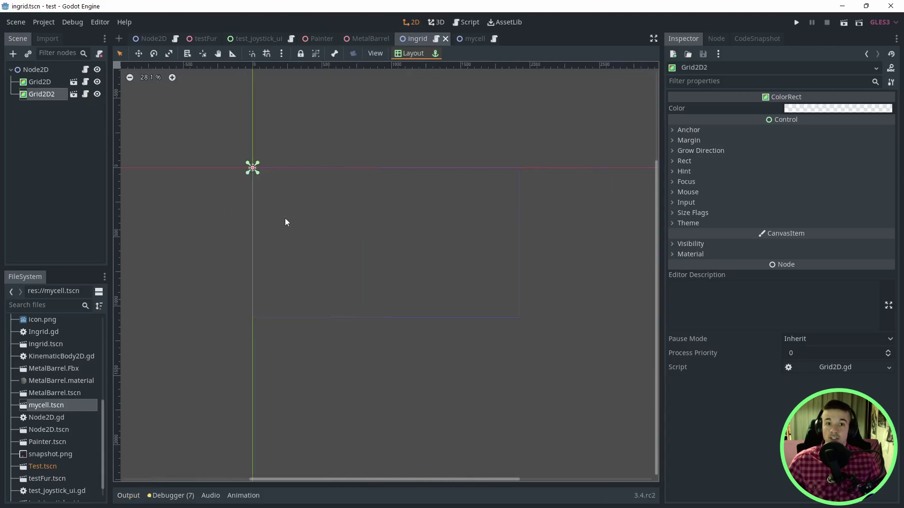
{"action": "key", "text": "ctrl+F3"}
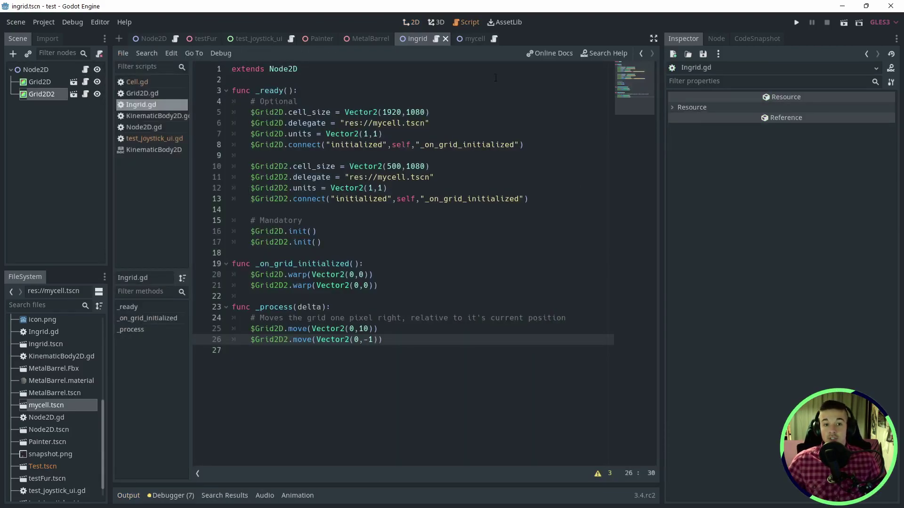
{"action": "left_click", "coordinate": [472, 38]}
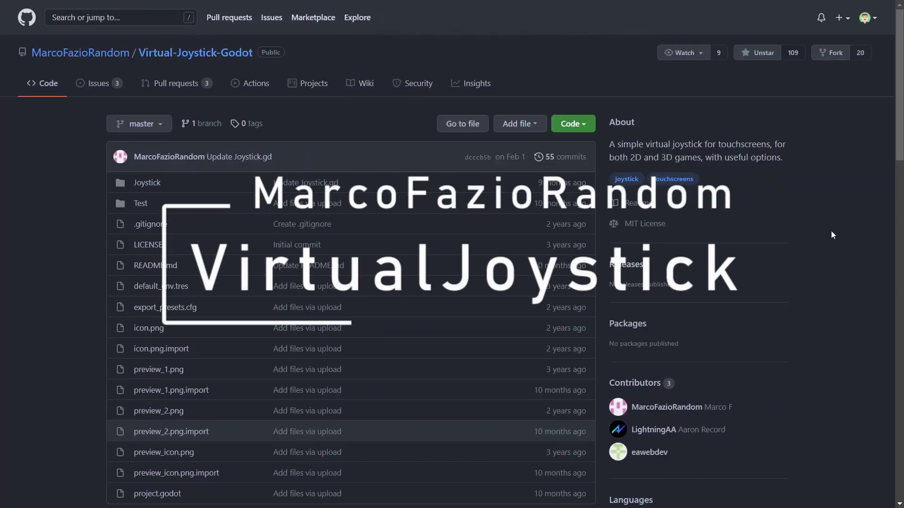
Scroll the Virtual-Joystick-Godot README through OPTIONS and HELP, jump back to the top, and scroll down again
{"action": "scroll", "coordinate": [831, 230], "scroll_direction": "down", "scroll_amount": 6}
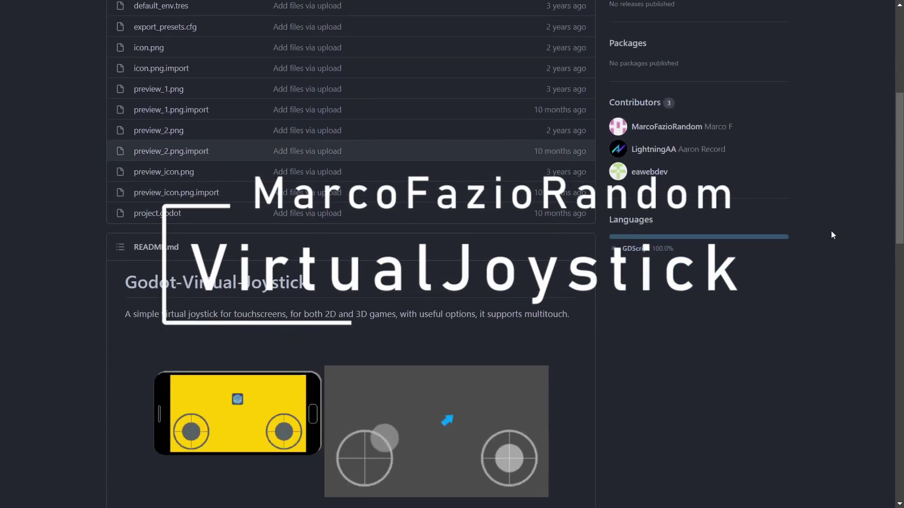
{"action": "scroll", "coordinate": [831, 231], "scroll_direction": "down", "scroll_amount": 4}
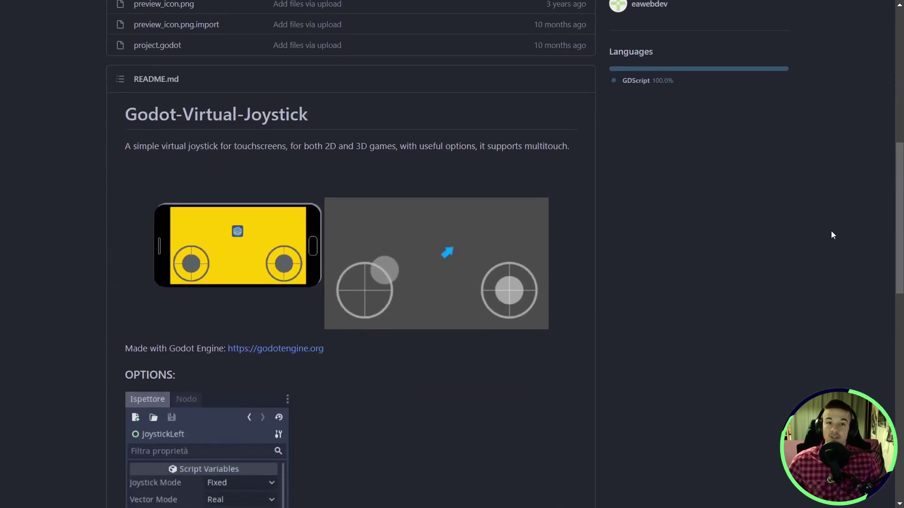
{"action": "scroll", "coordinate": [831, 236], "scroll_direction": "down", "scroll_amount": 5}
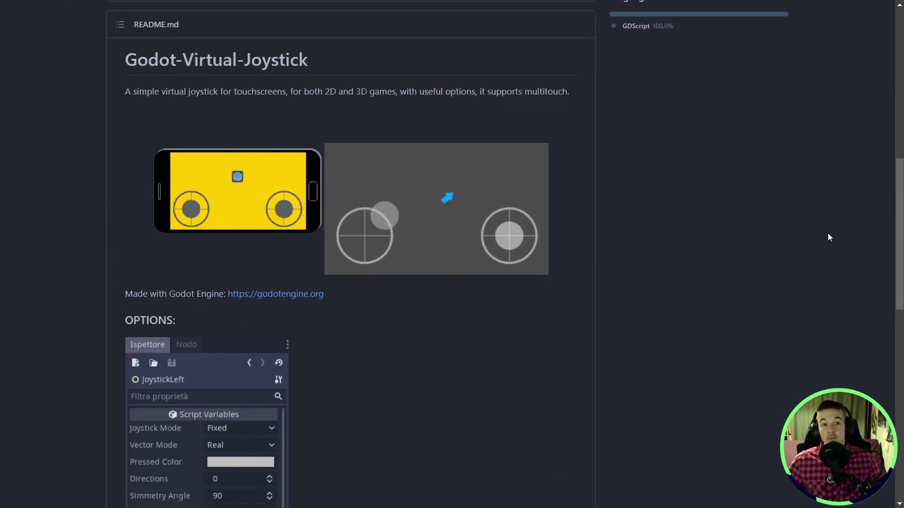
{"action": "scroll", "coordinate": [828, 234], "scroll_direction": "down", "scroll_amount": 1}
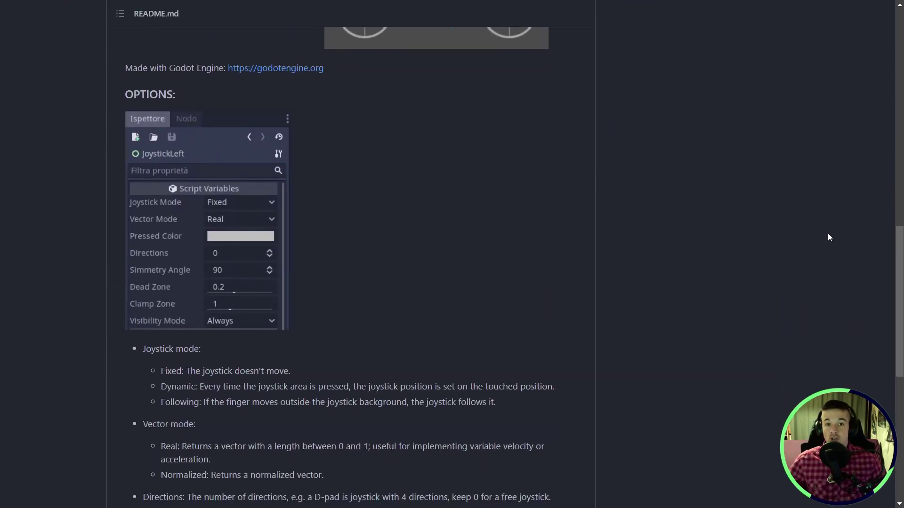
{"action": "scroll", "coordinate": [829, 237], "scroll_direction": "down", "scroll_amount": 5}
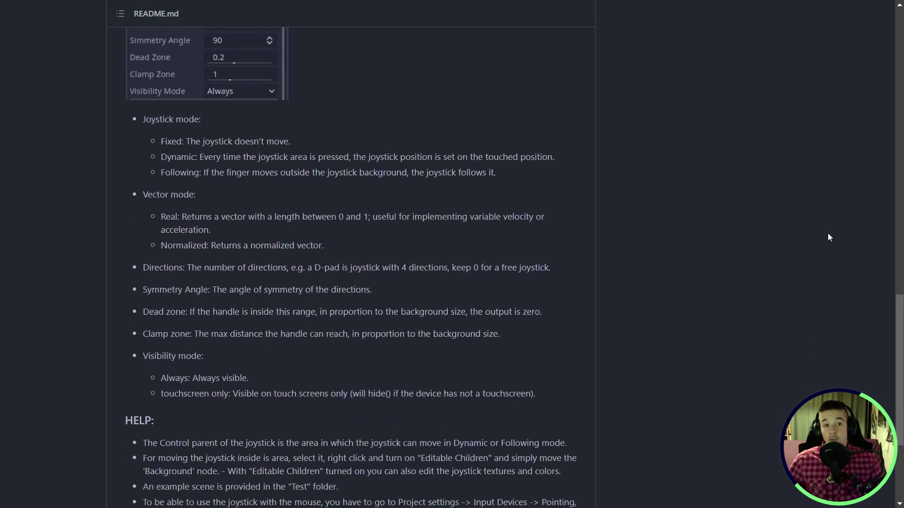
{"action": "key", "text": "Home"}
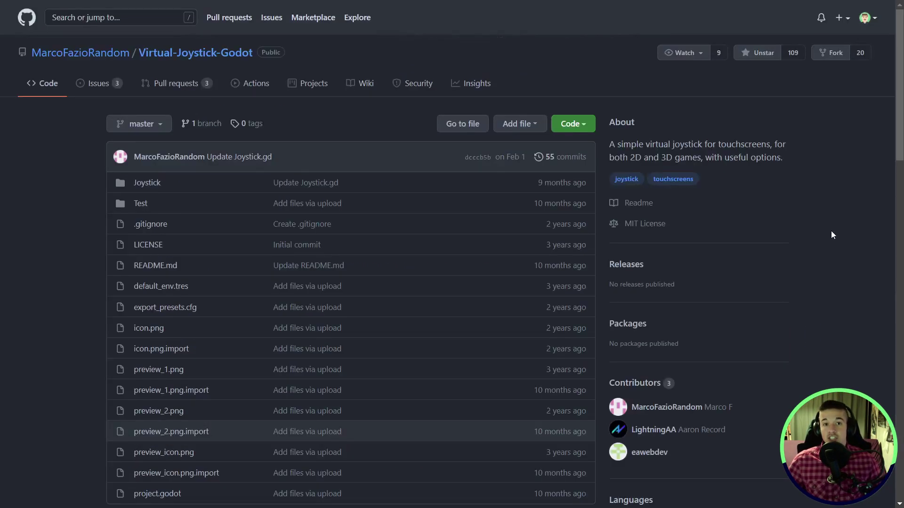
{"action": "scroll", "coordinate": [831, 231], "scroll_direction": "down", "scroll_amount": 4}
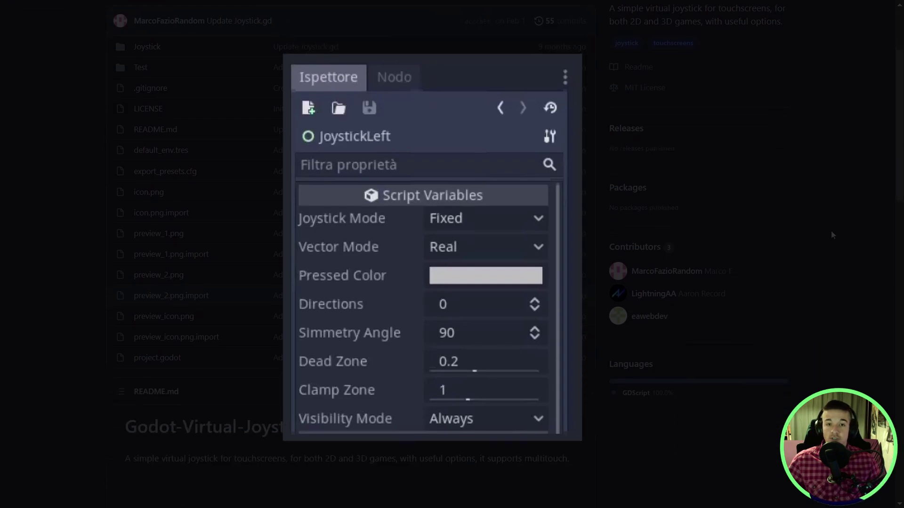
{"action": "scroll", "coordinate": [832, 231], "scroll_direction": "down", "scroll_amount": 1}
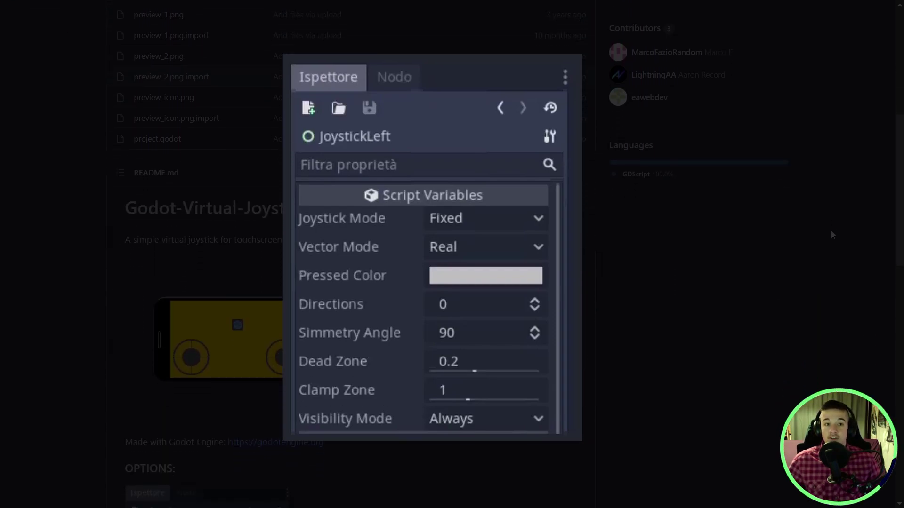
{"action": "scroll", "coordinate": [832, 231], "scroll_direction": "down", "scroll_amount": 1}
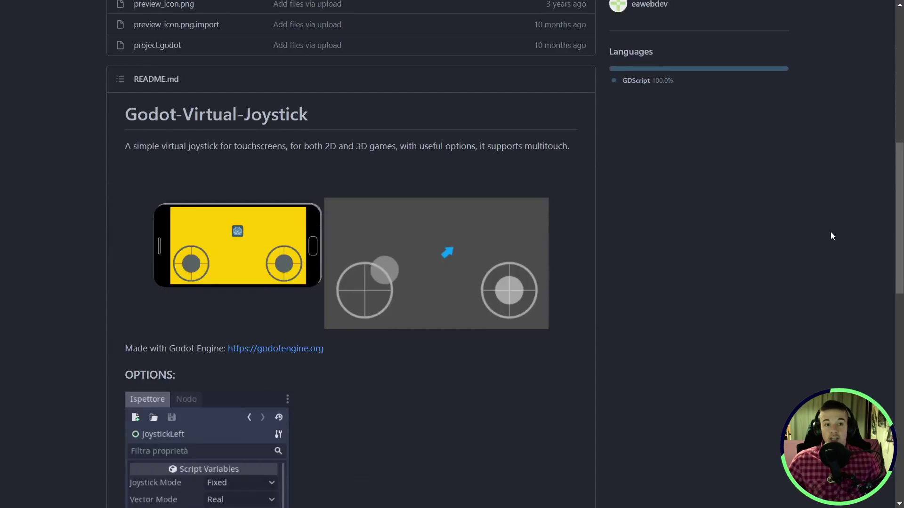
{"action": "scroll", "coordinate": [829, 233], "scroll_direction": "down", "scroll_amount": 1}
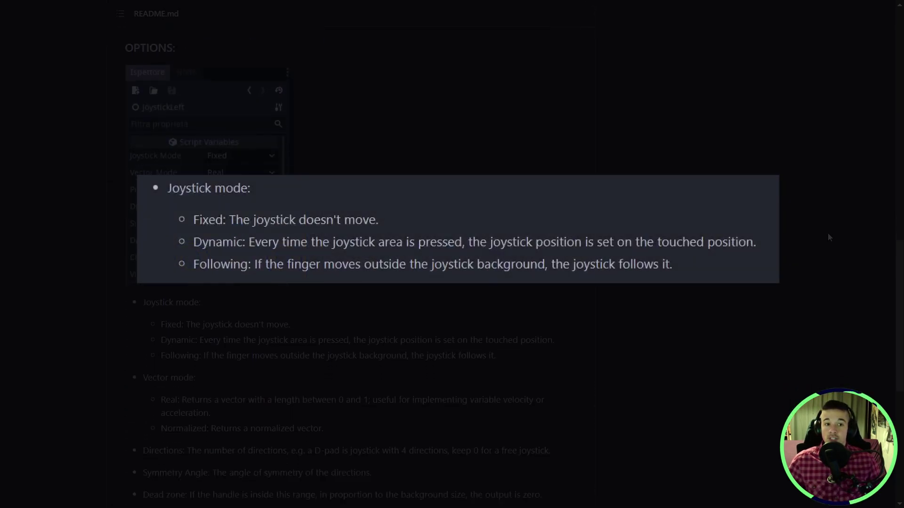
{"action": "scroll", "coordinate": [828, 237], "scroll_direction": "down", "scroll_amount": 1}
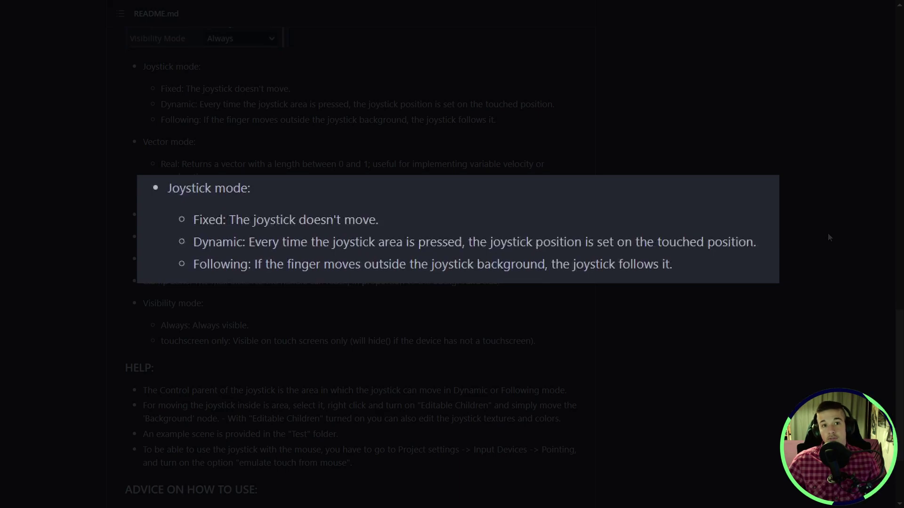
{"action": "scroll", "coordinate": [830, 236], "scroll_direction": "up", "scroll_amount": 10}
{"action": "scroll", "coordinate": [829, 236], "scroll_direction": "down", "scroll_amount": 4}
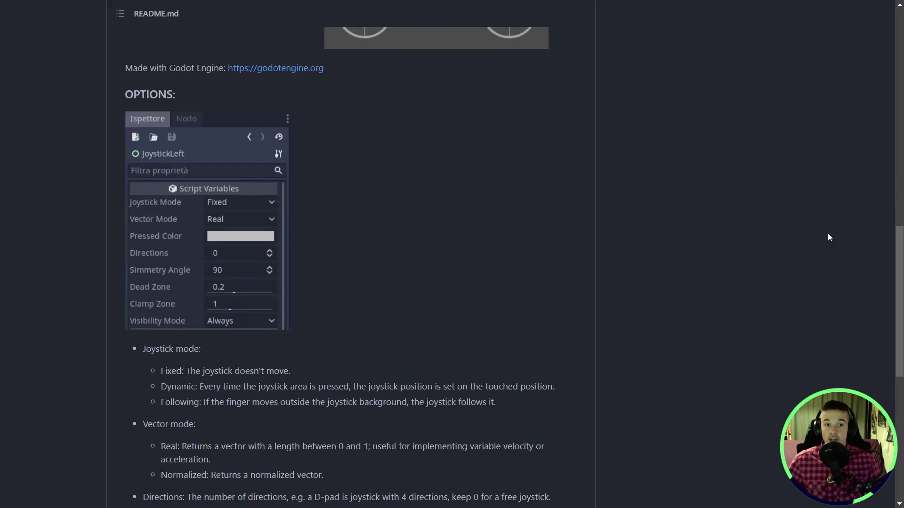
{"action": "scroll", "coordinate": [830, 237], "scroll_direction": "down", "scroll_amount": 3}
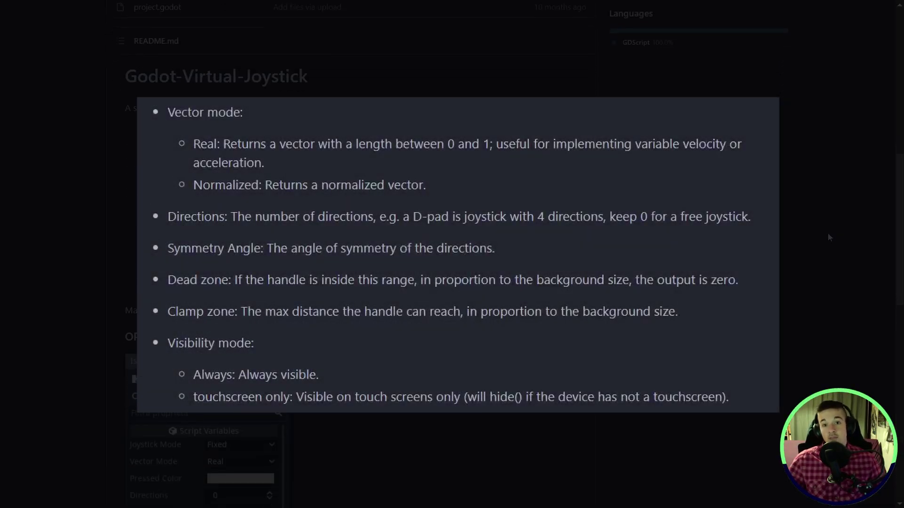
{"action": "scroll", "coordinate": [829, 237], "scroll_direction": "down", "scroll_amount": 2}
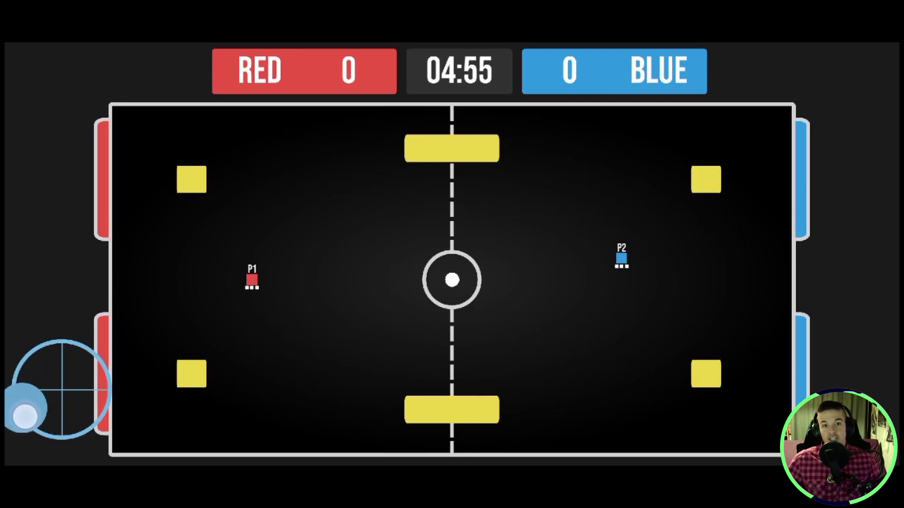
Drag the virtual joystick knob to steer a player around the arena and toward the lower left
{"action": "left_click_drag", "start_coordinate": [86, 287], "coordinate": [36, 395]}
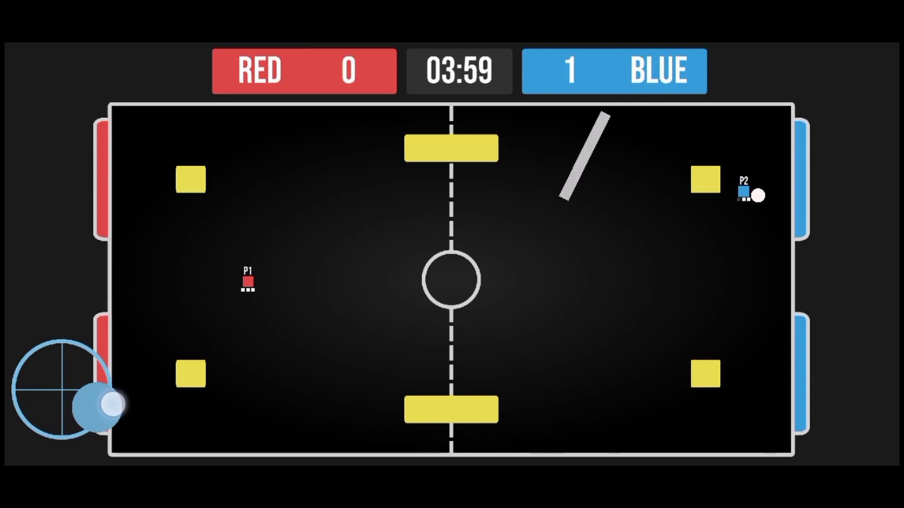
{"action": "left_click_drag", "start_coordinate": [112, 404], "coordinate": [46, 416]}
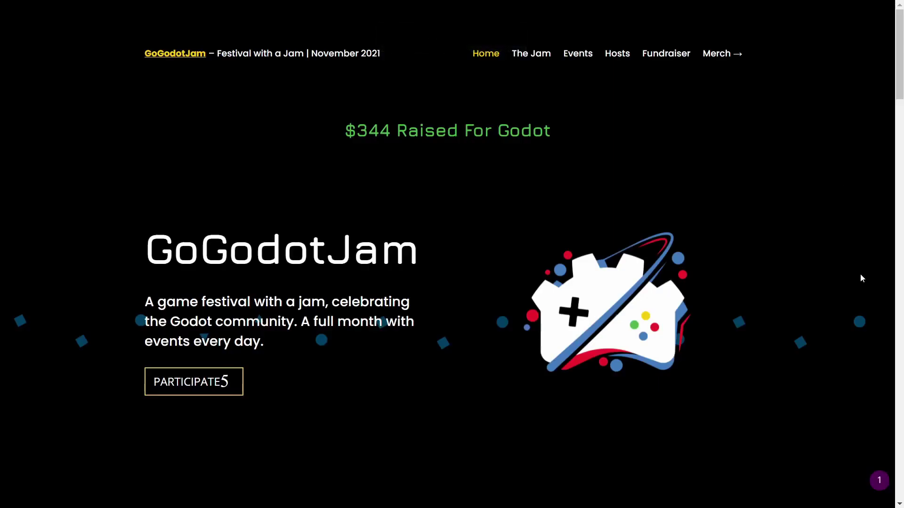
Scroll through the GoGodotJam home page, the Go Godot Jam 2 itch.io page, and the Fundraiser's Goodies Packs
{"action": "scroll", "coordinate": [861, 278], "scroll_direction": "down", "scroll_amount": 7}
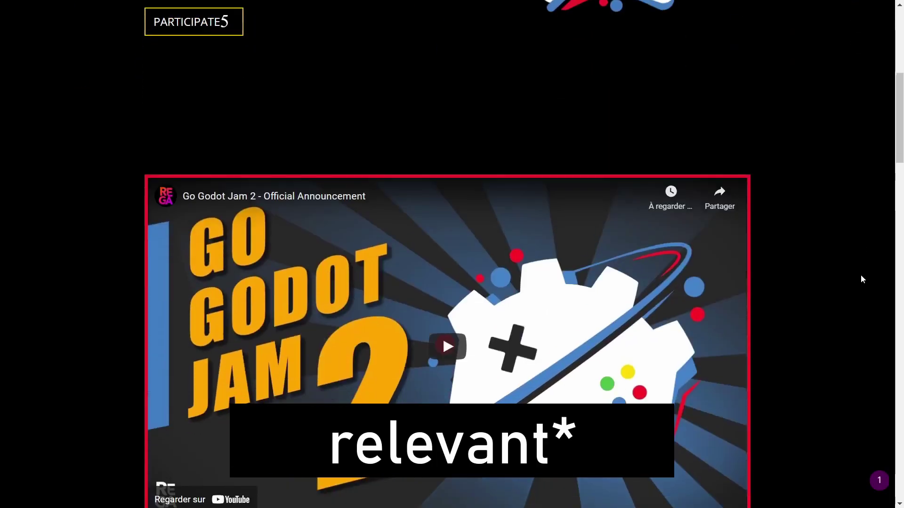
{"action": "scroll", "coordinate": [862, 279], "scroll_direction": "down", "scroll_amount": 10}
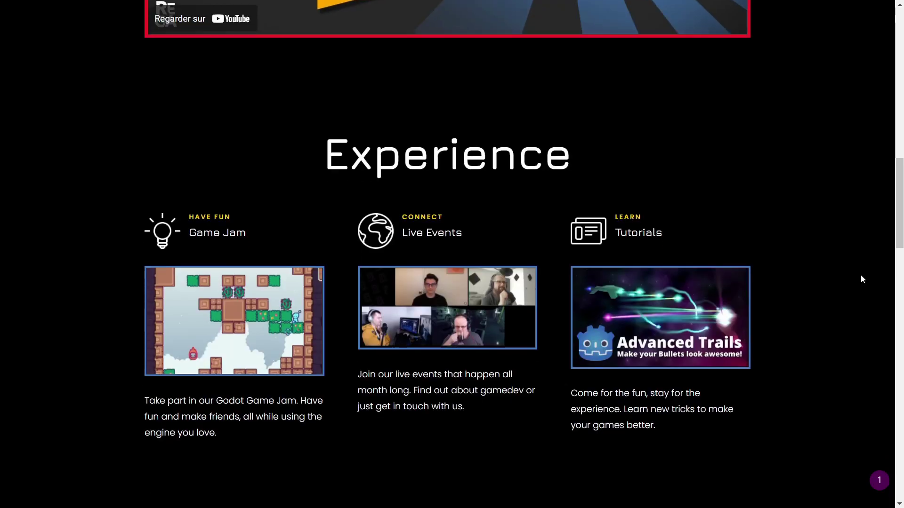
{"action": "scroll", "coordinate": [862, 279], "scroll_direction": "down", "scroll_amount": 12}
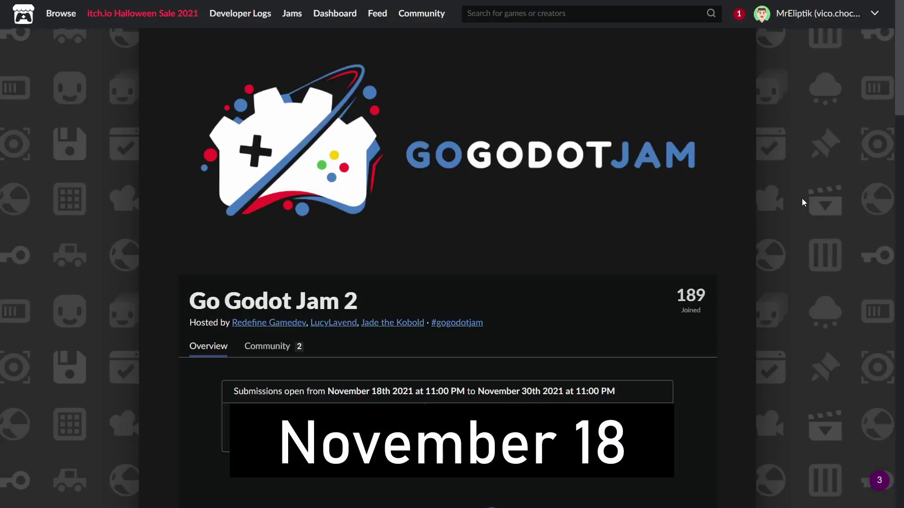
{"action": "scroll", "coordinate": [802, 200], "scroll_direction": "down", "scroll_amount": 5}
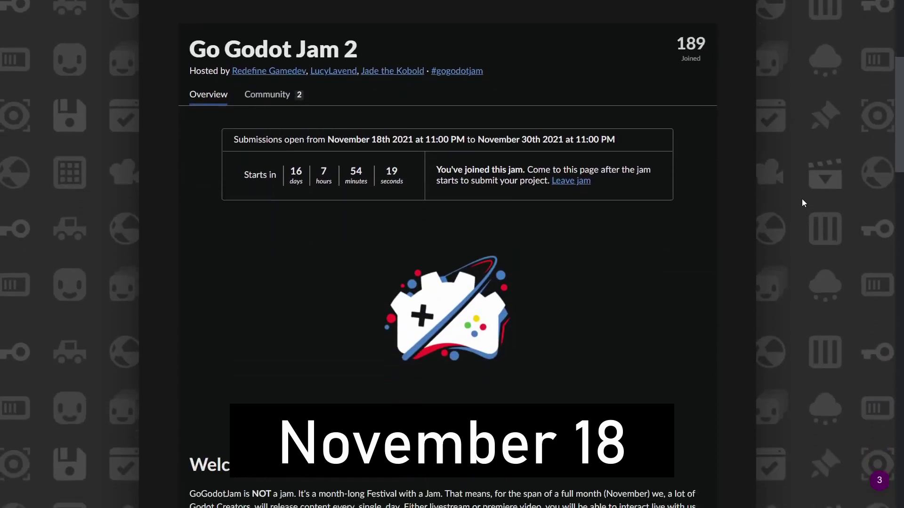
{"action": "scroll", "coordinate": [802, 202], "scroll_direction": "down", "scroll_amount": 10}
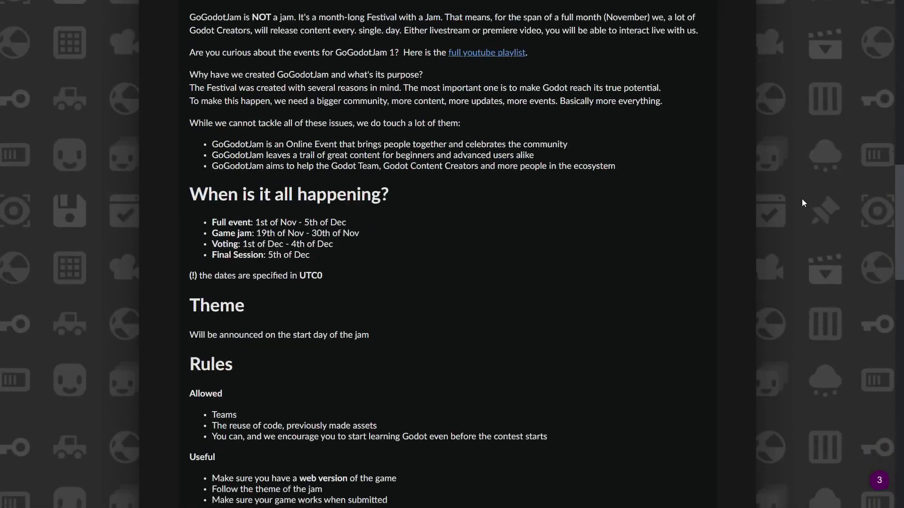
{"action": "scroll", "coordinate": [802, 202], "scroll_direction": "down", "scroll_amount": 3}
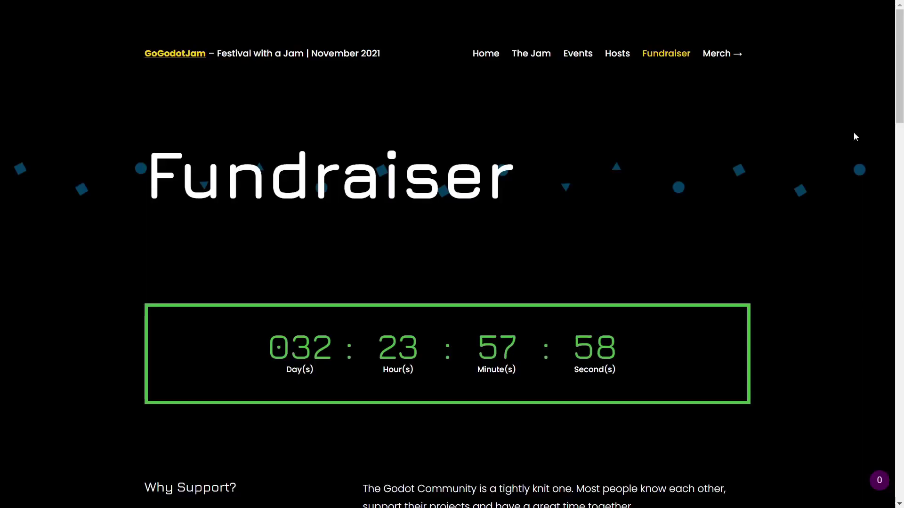
{"action": "scroll", "coordinate": [854, 133], "scroll_direction": "down", "scroll_amount": 8}
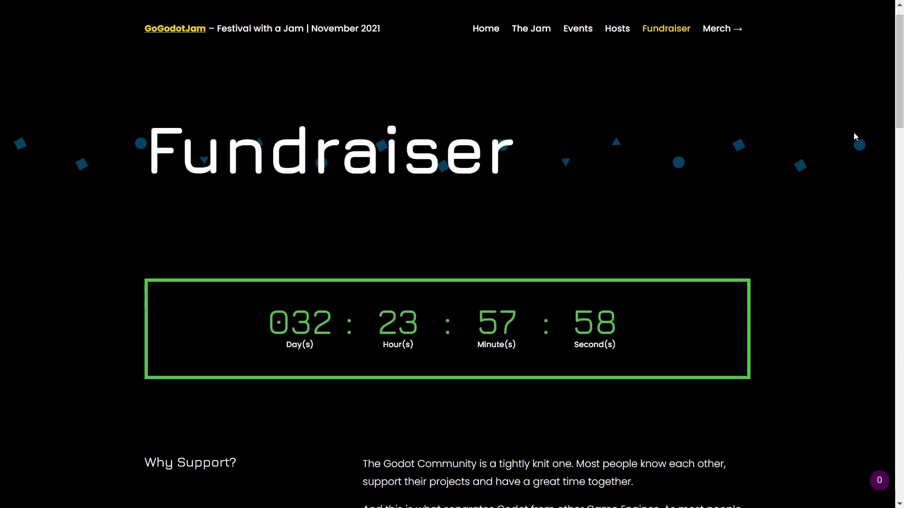
{"action": "scroll", "coordinate": [853, 133], "scroll_direction": "down", "scroll_amount": 10}
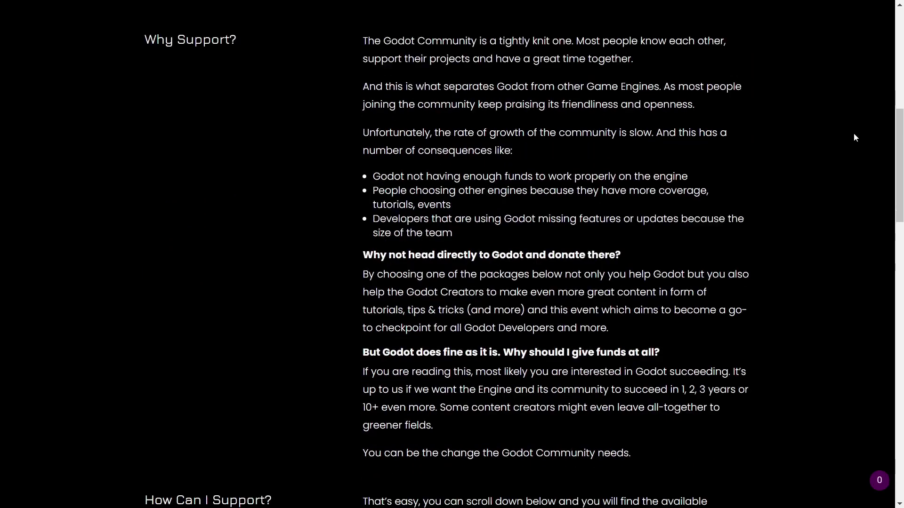
{"action": "scroll", "coordinate": [853, 137], "scroll_direction": "down", "scroll_amount": 3}
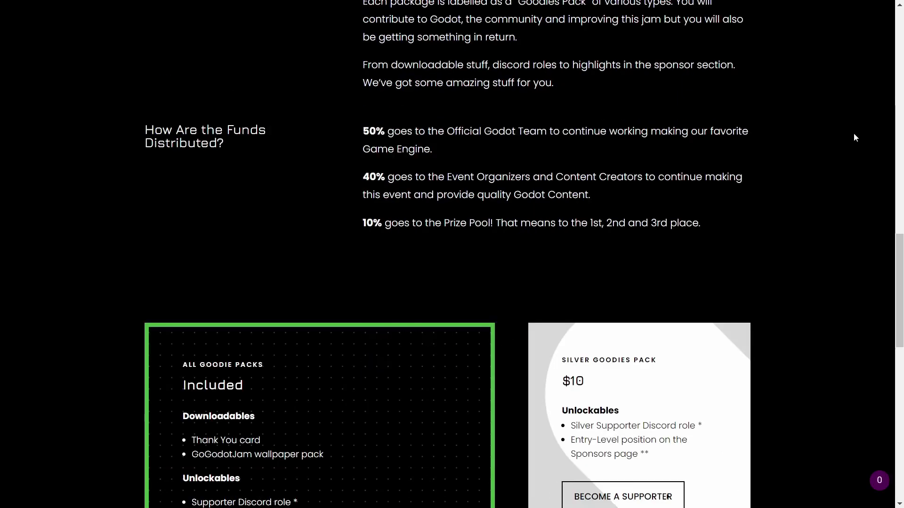
{"action": "scroll", "coordinate": [854, 137], "scroll_direction": "down", "scroll_amount": 6}
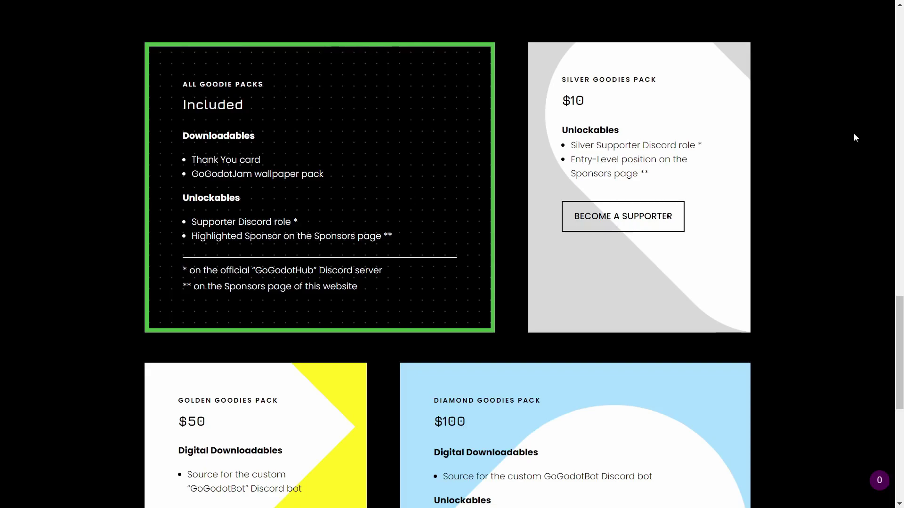
{"action": "scroll", "coordinate": [854, 137], "scroll_direction": "down", "scroll_amount": 4}
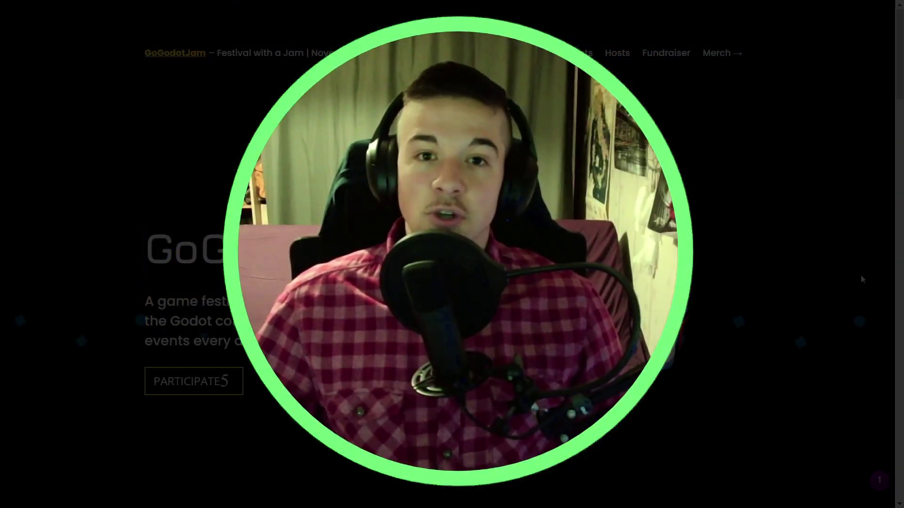